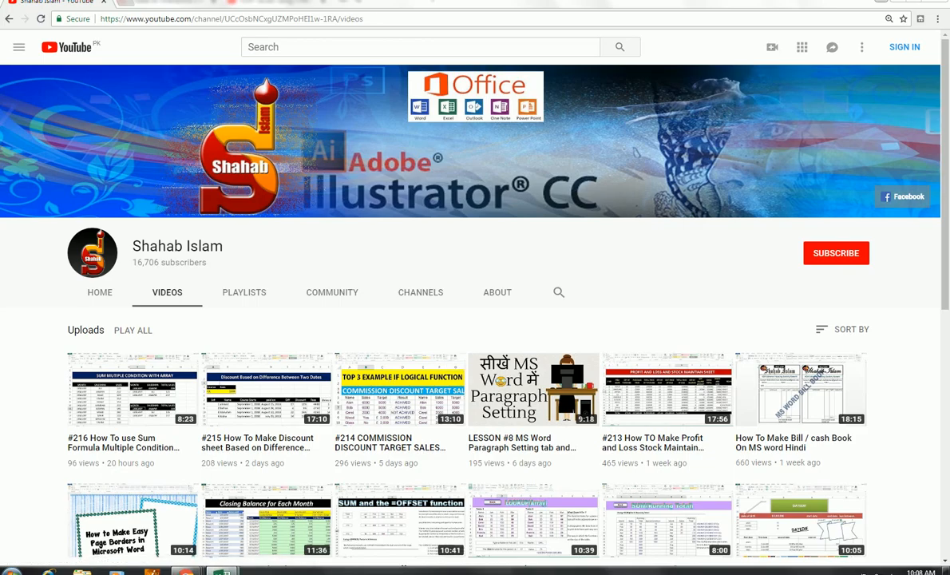
Switch to the blank Excel workbook, select cell B3 and display the Developer commands
mouse_move(222, 571)
click(269, 537)
click(269, 246)
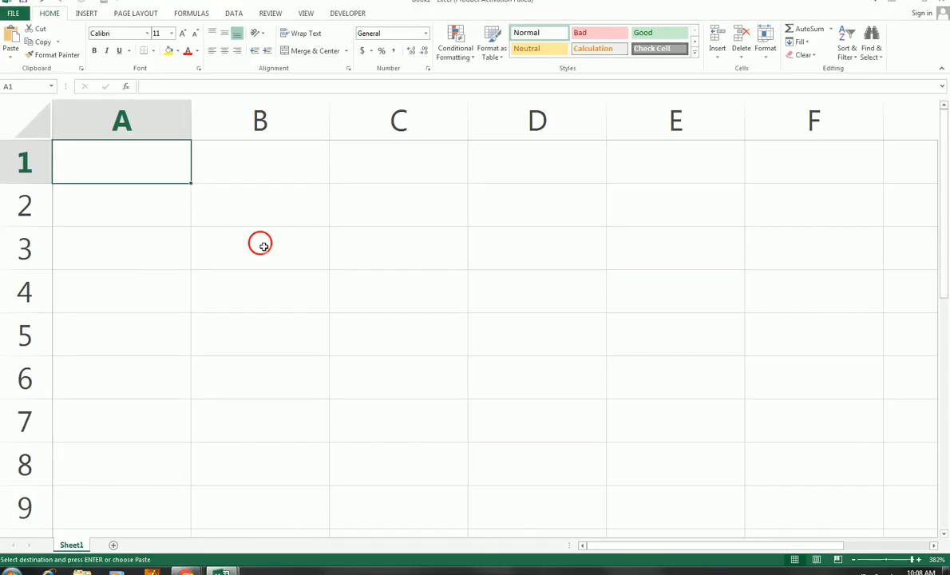
click(347, 14)
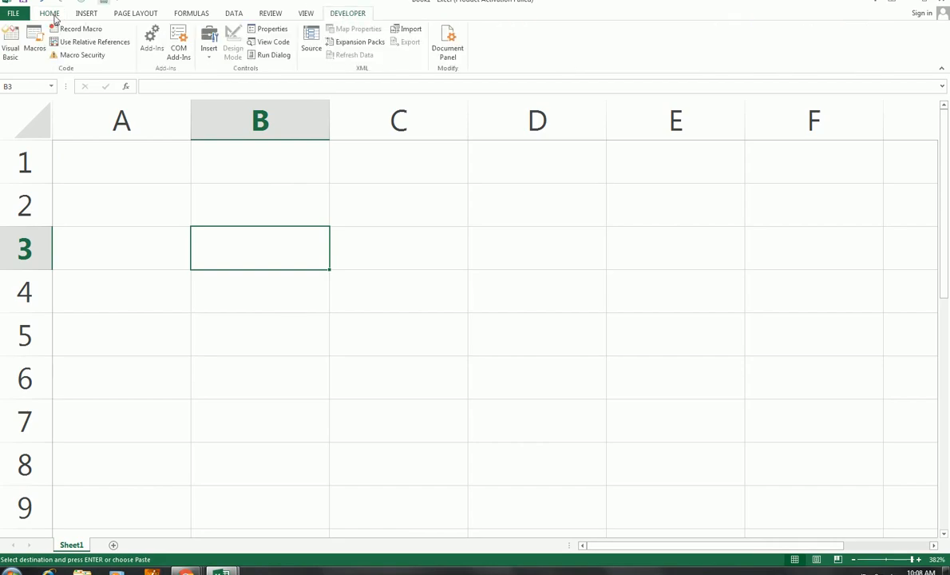
Check in the ribbon customization options whether the Developer tab is enabled among the main tabs
click(13, 14)
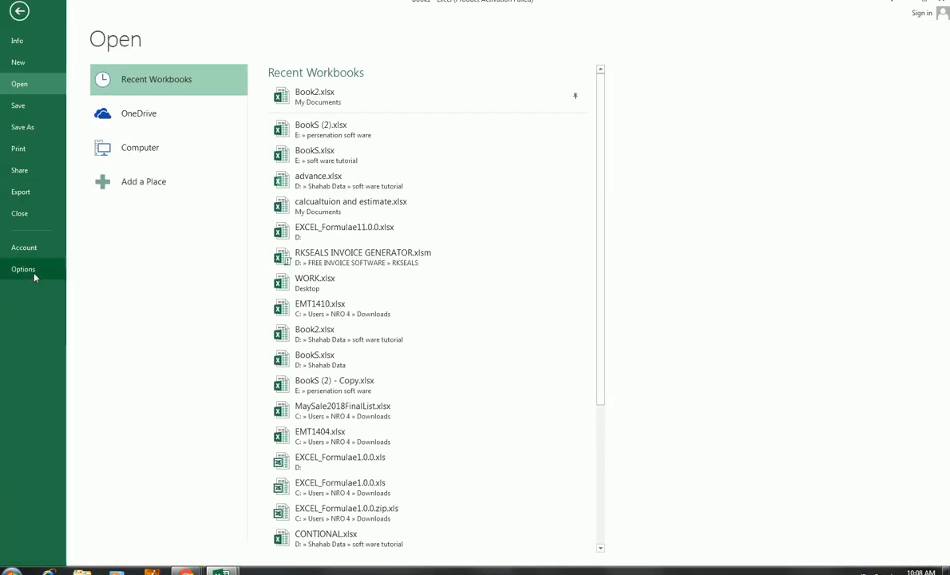
click(29, 270)
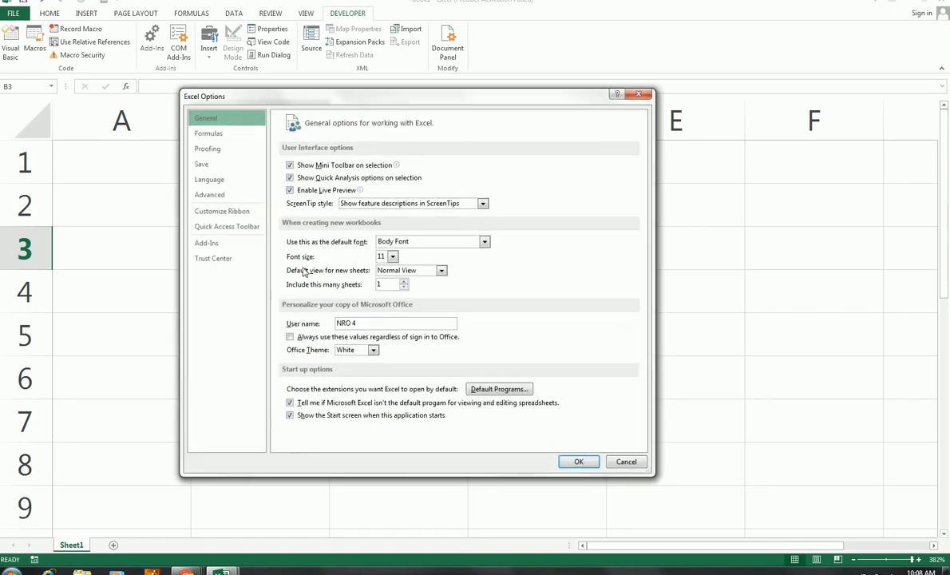
click(222, 211)
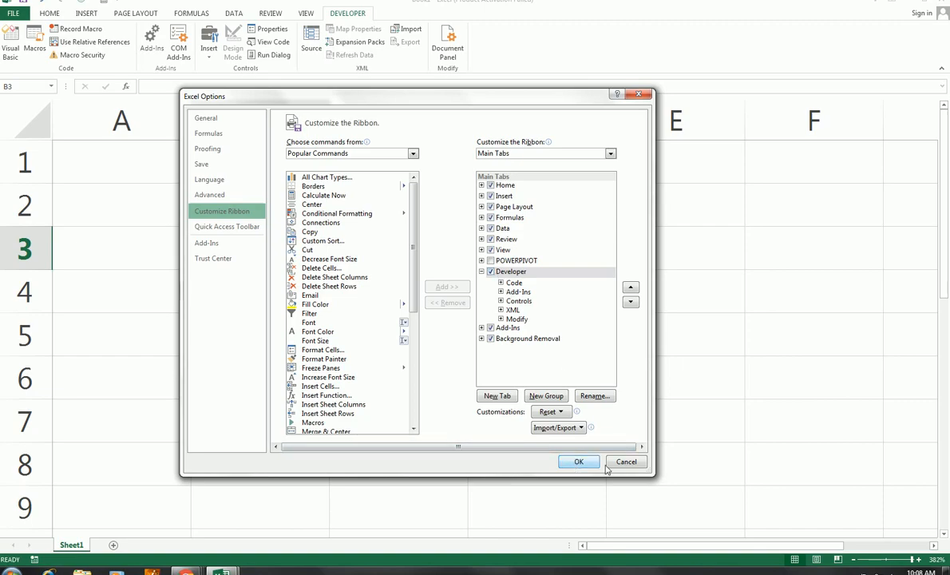
click(578, 461)
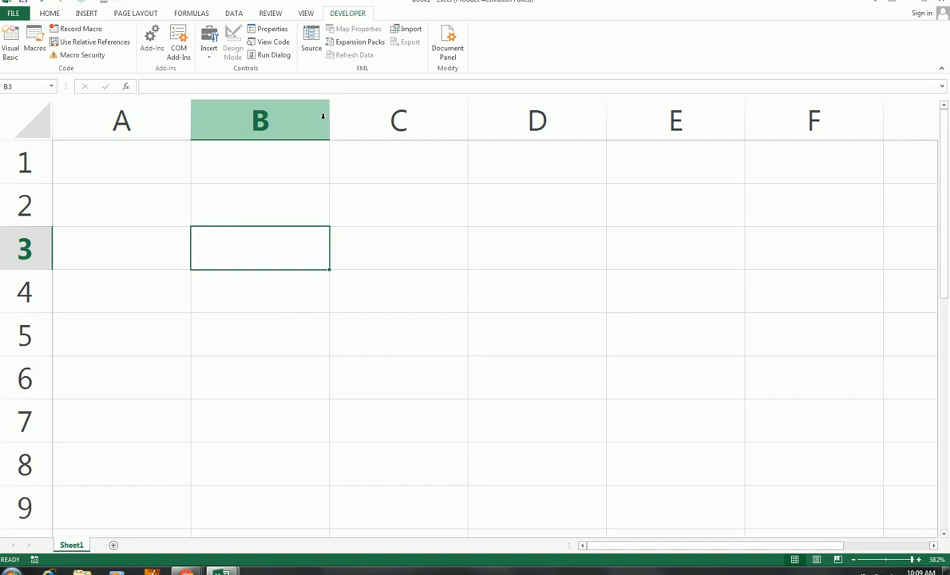
Enter the heading product in B3 and list pen, register and book in B4:B6
text(product)
key(Return)
text(pen)
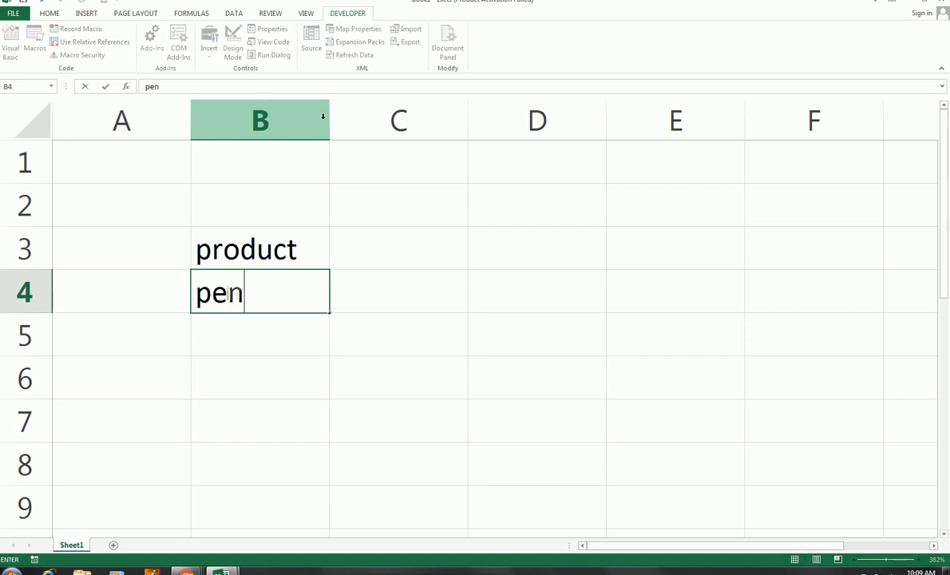
key(Return)
text(re)
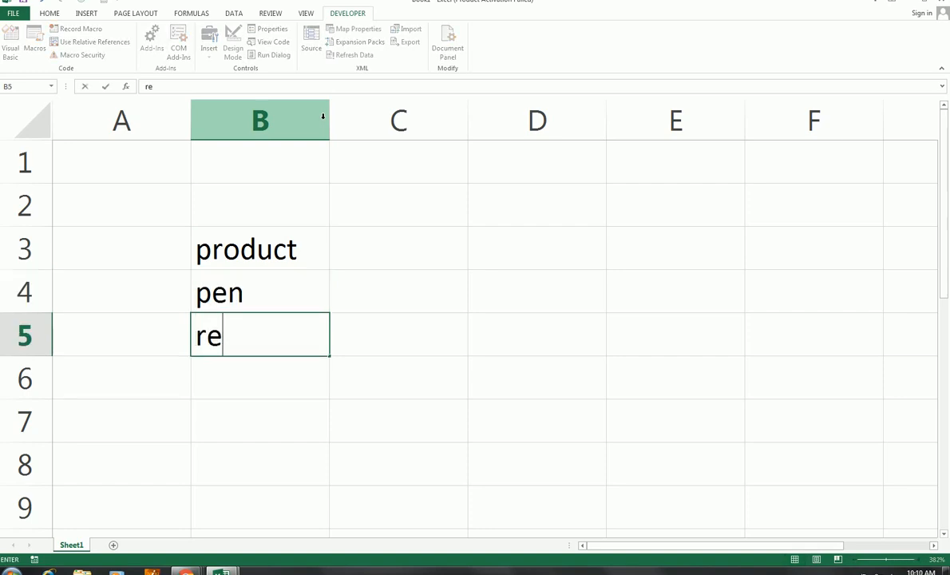
text(gister)
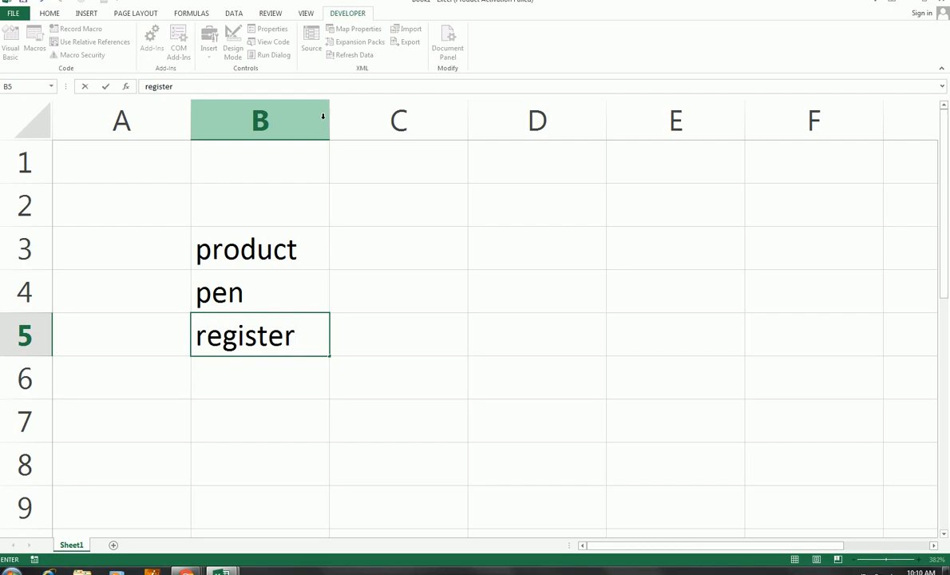
key(Return)
text(book)
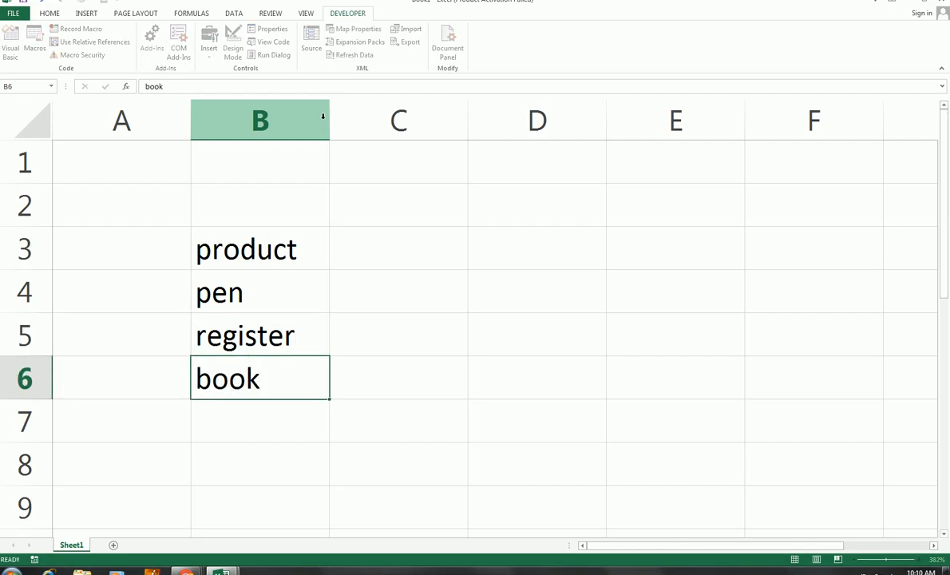
key(Return)
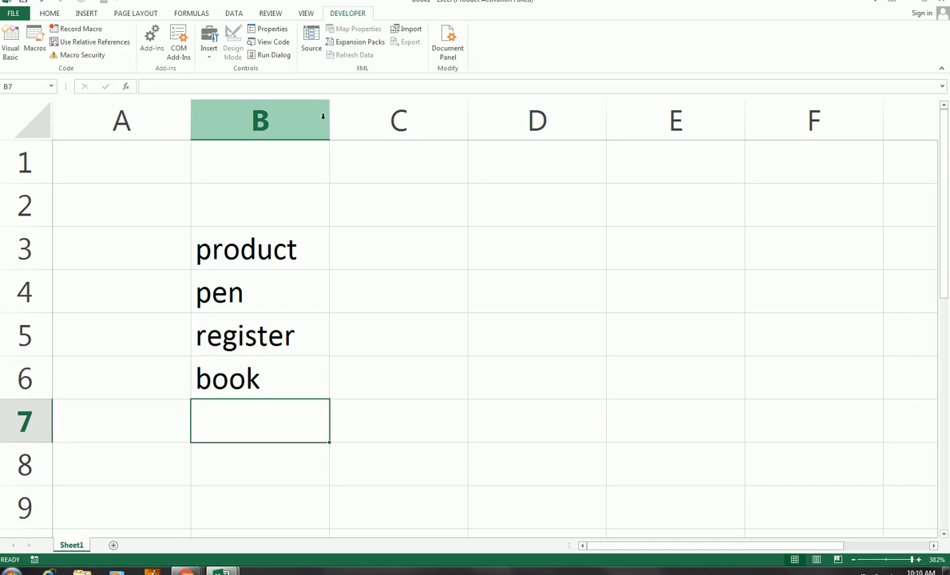
Extend the product list with pencil, stepler and uhu in B7:B9
text(pencil)
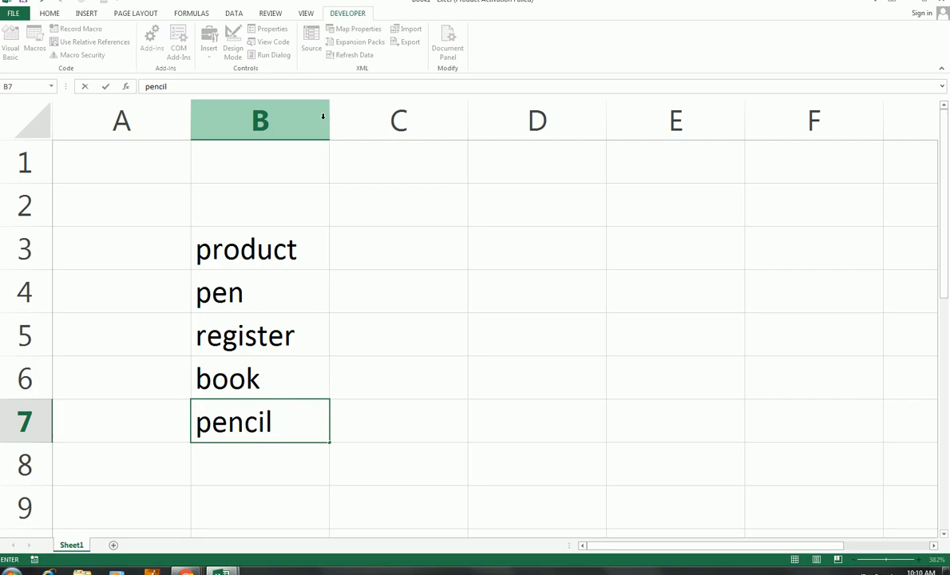
key(Up)
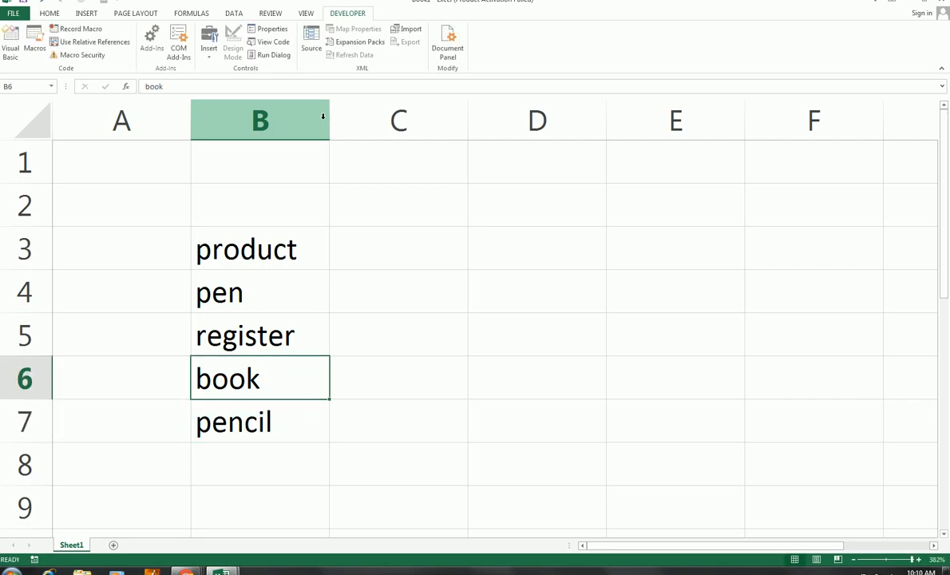
key(Down)
key(Down)
key(Down)
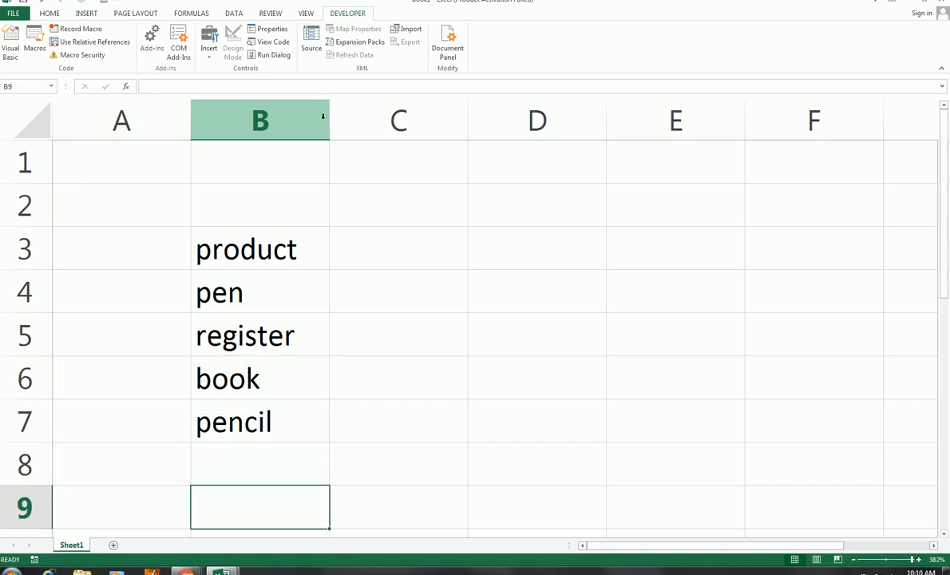
key(Up)
text(stepler)
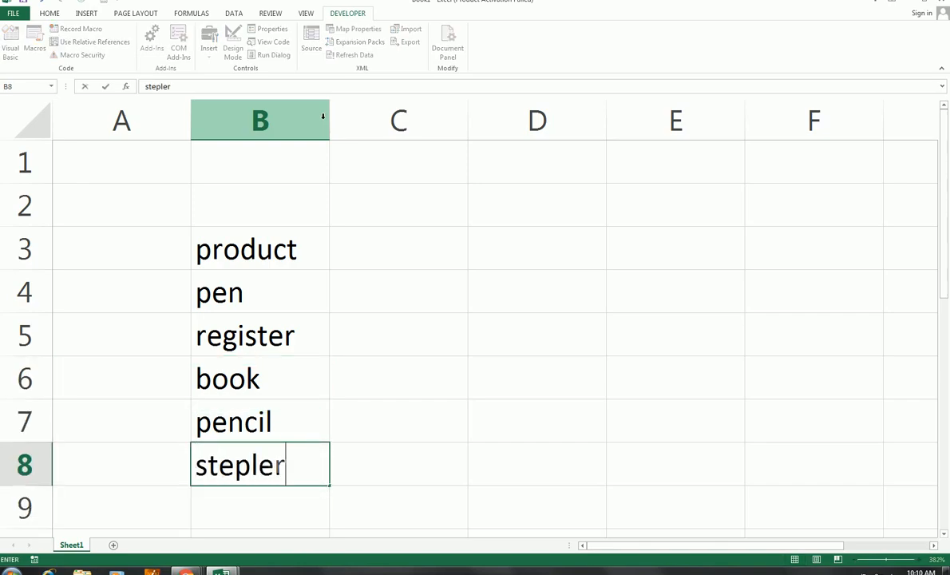
key(Return)
text(uhu)
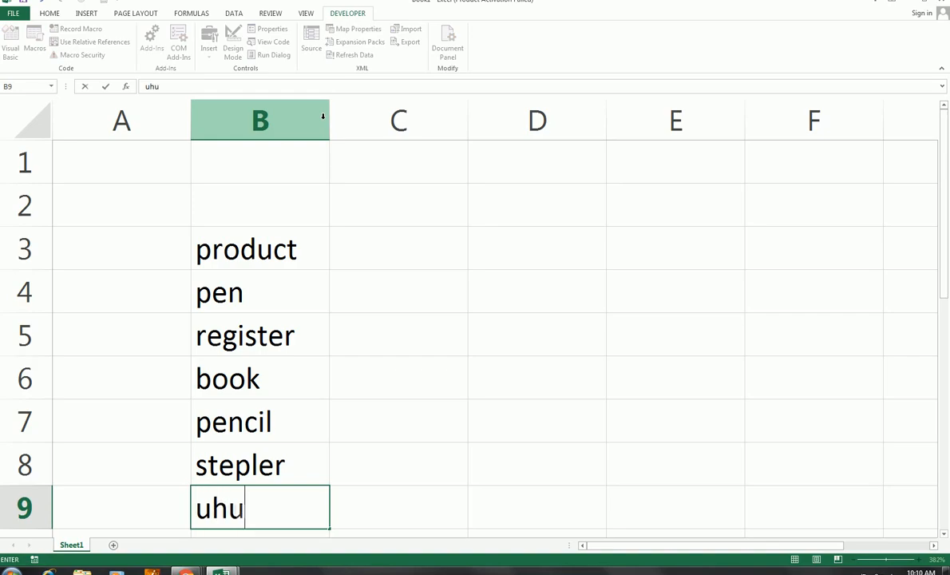
Enter the heading Price in C3 beside the product heading
key(Right)
key(Up)
key(Up)
key(Up)
key(Up)
key(Up)
key(Up)
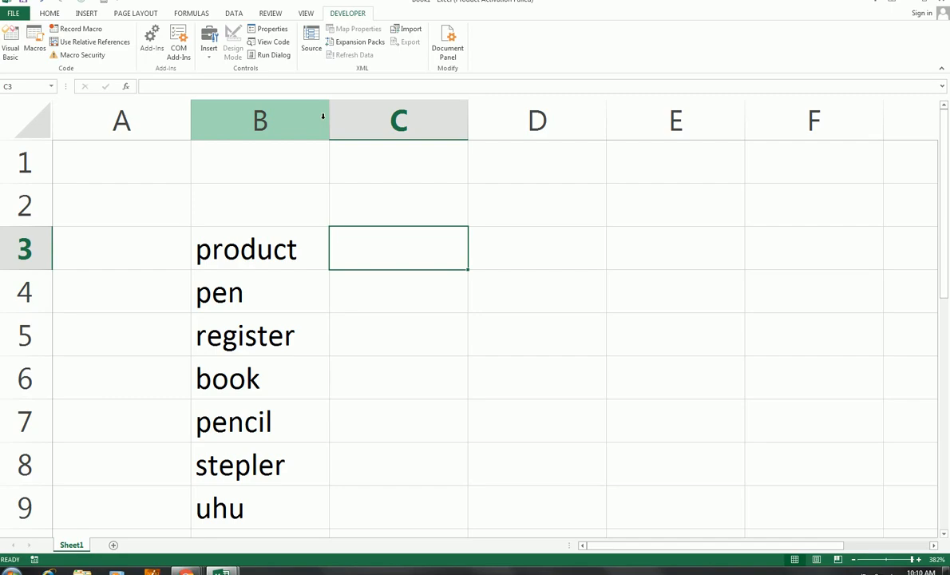
text(Price)
key(Return)
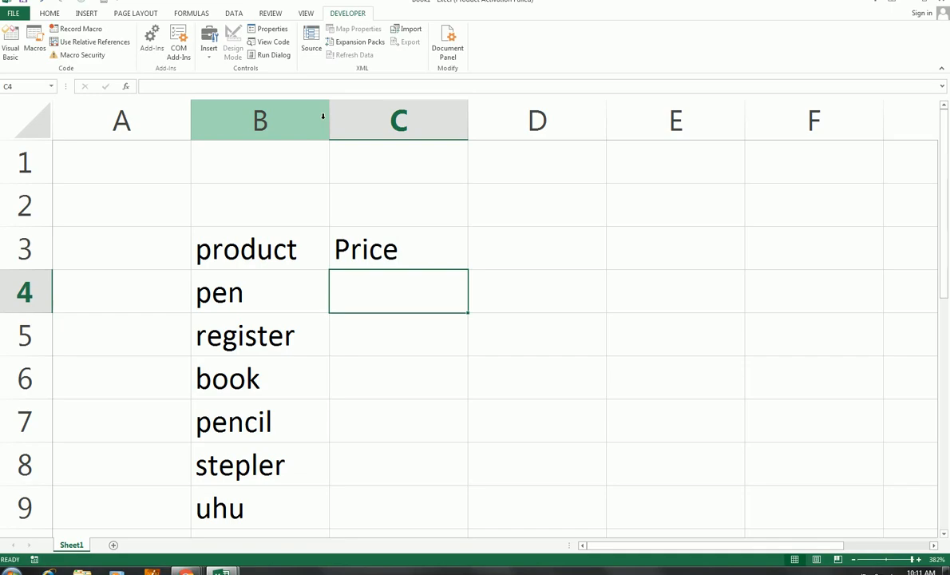
Enter the prices 500, 1000, 2000, 1500, 140 and 50 in C4:C9
text(500)
key(Return)
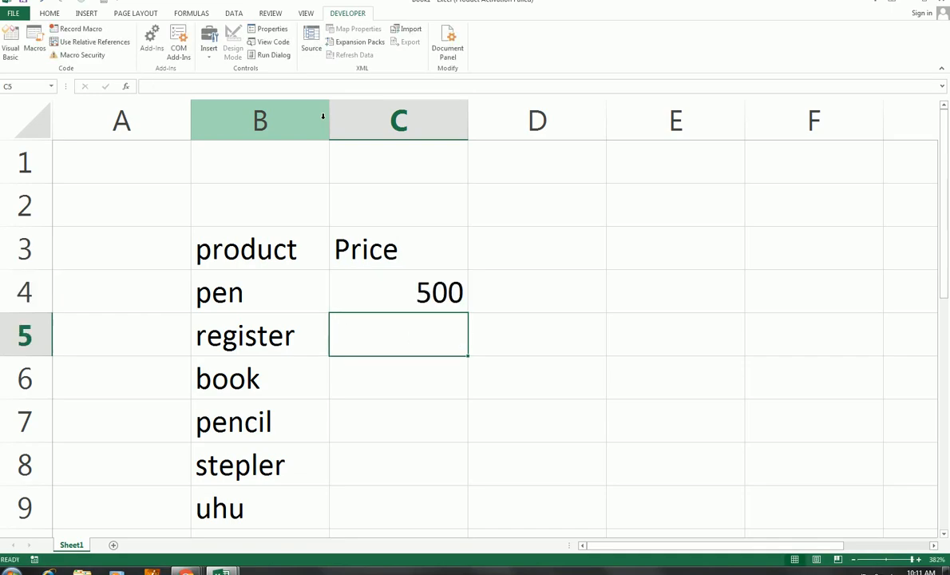
text(1000)
key(Return)
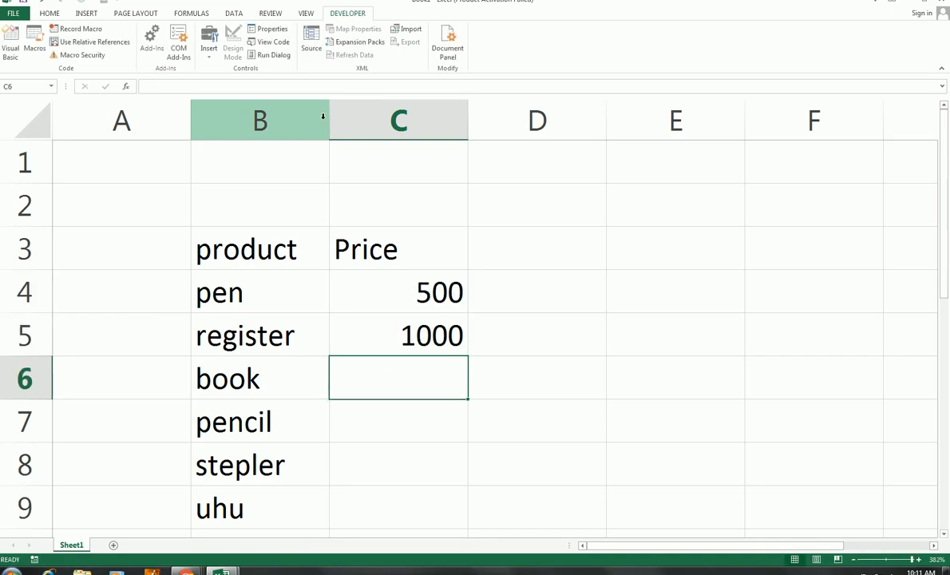
text(2000)
key(Return)
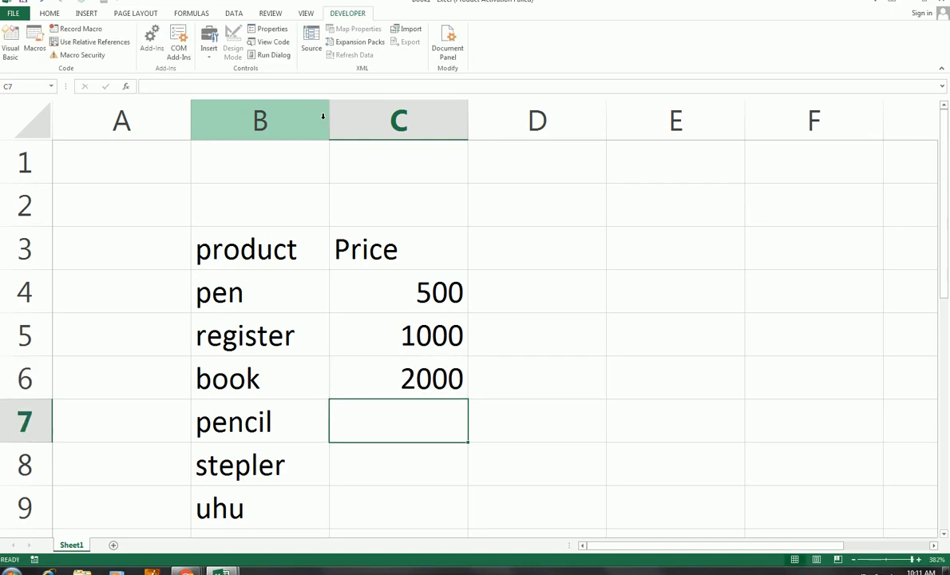
text(1500)
key(Return)
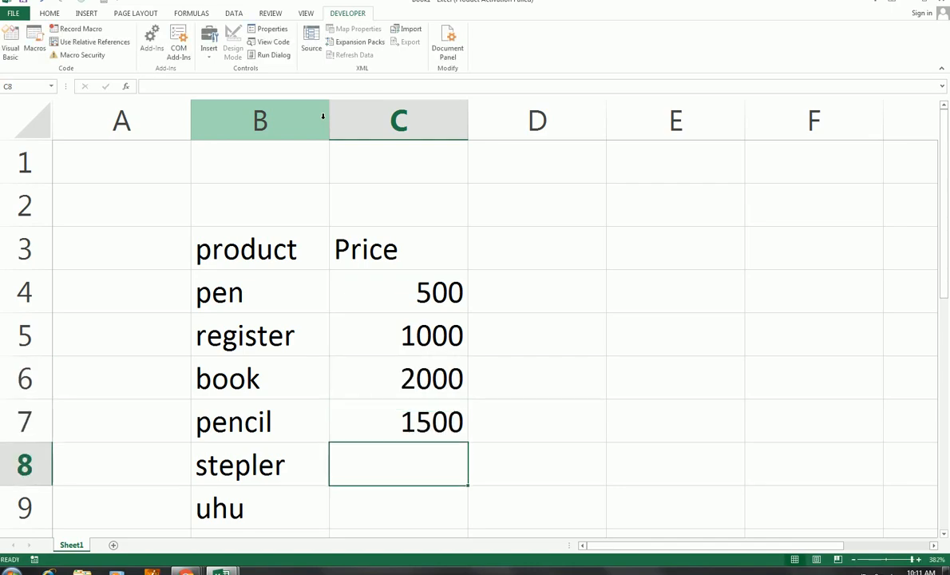
text(140)
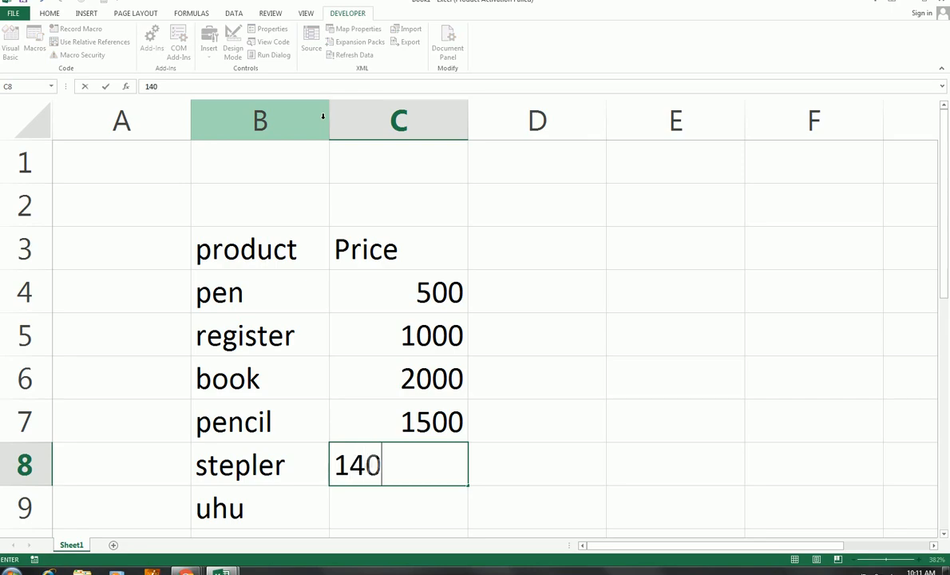
key(Return)
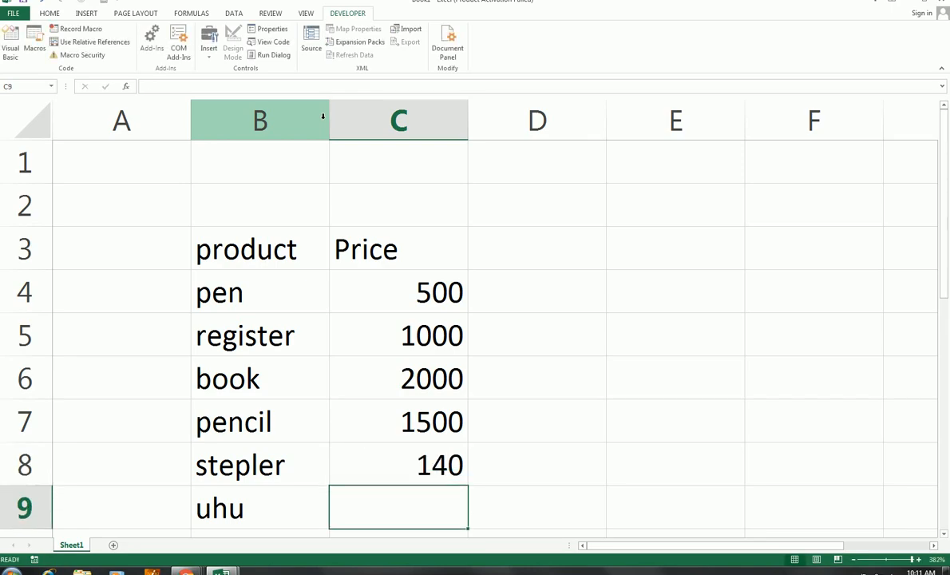
text(50)
key(Right)
Center the contents of the product and price range B3:C10 horizontally
key(Up)
key(Up)
key(Up)
key(Up)
key(Up)
key(Up)
key(Left)
key(Left)
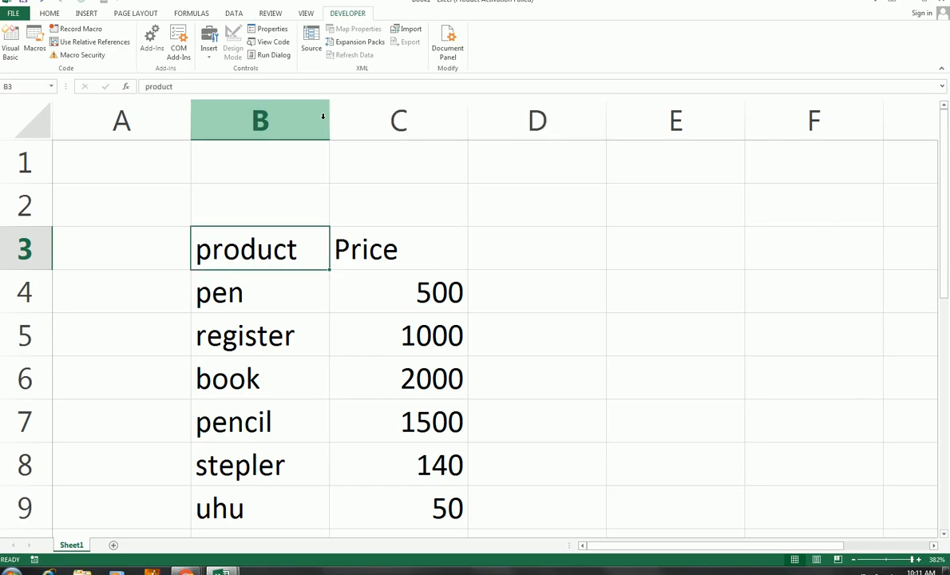
key(shift+Right)
key(shift+Down)
key(shift+Down)
key(shift+Down)
key(shift+Down)
key(shift+Down)
key(shift+Down)
key(shift+Down)
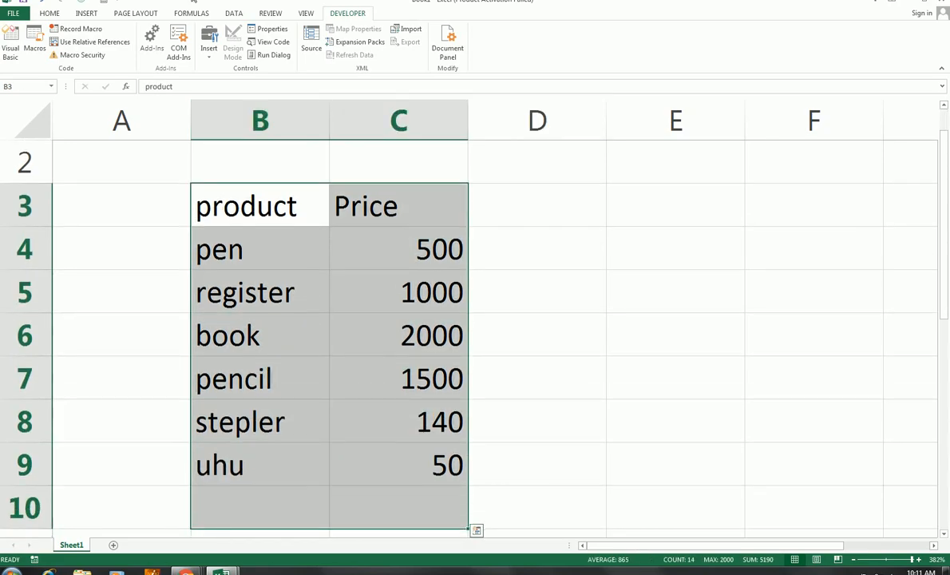
click(50, 14)
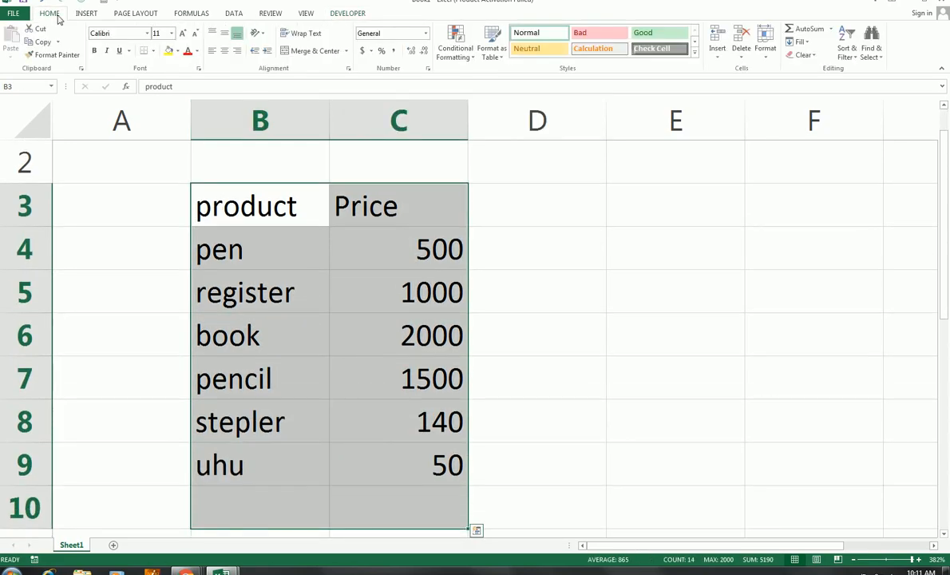
click(224, 50)
click(505, 233)
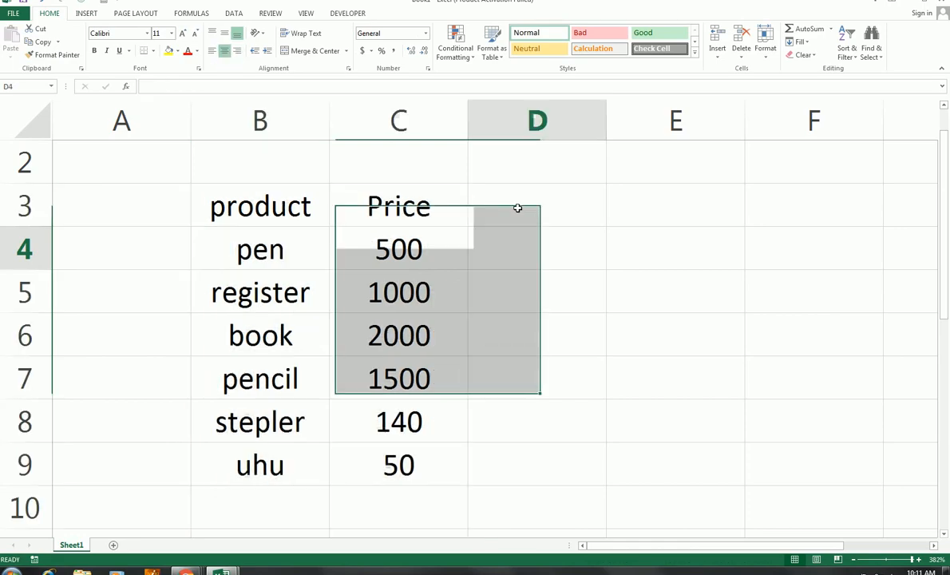
Insert a check box form control and place it over cell A3 beside the product heading
click(335, 15)
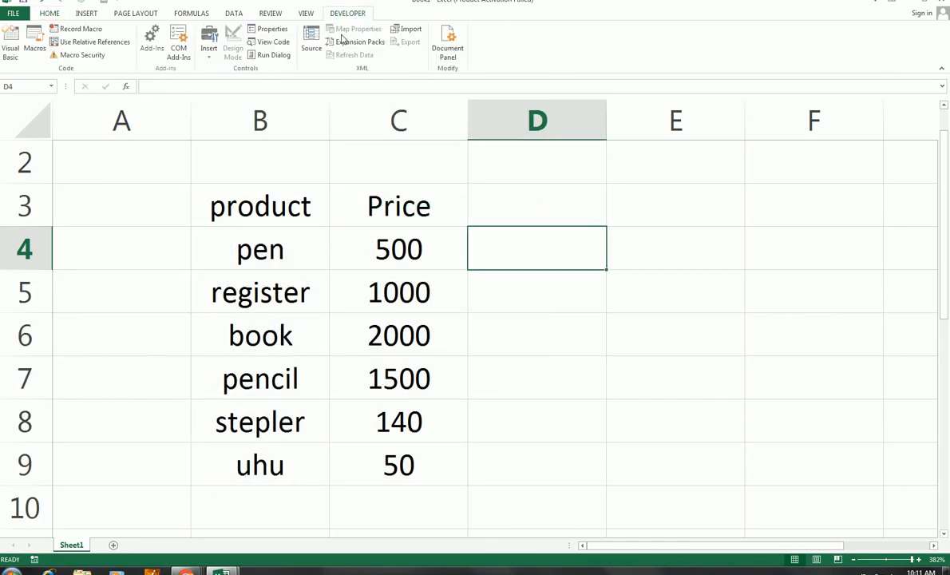
click(212, 58)
click(228, 83)
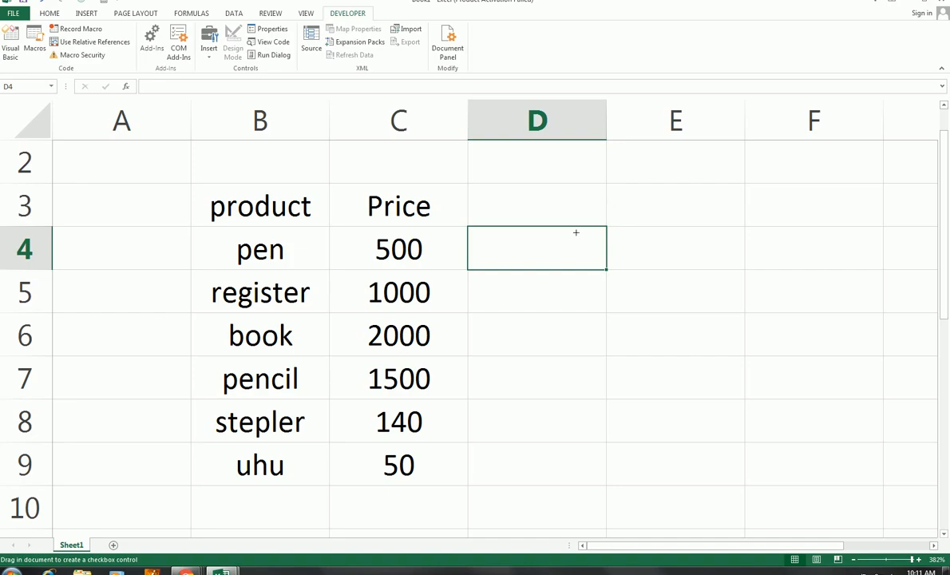
drag(608, 194, 679, 244)
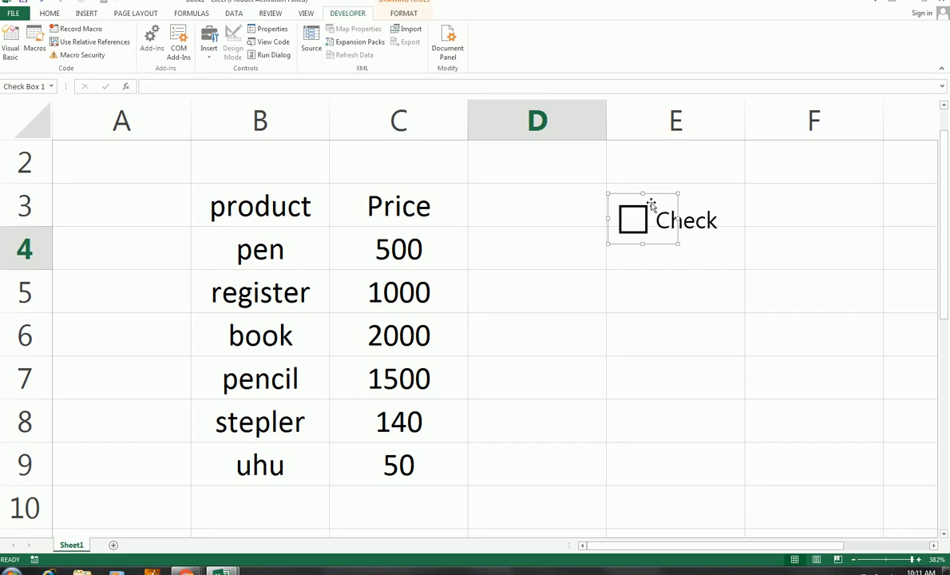
drag(634, 188, 638, 184)
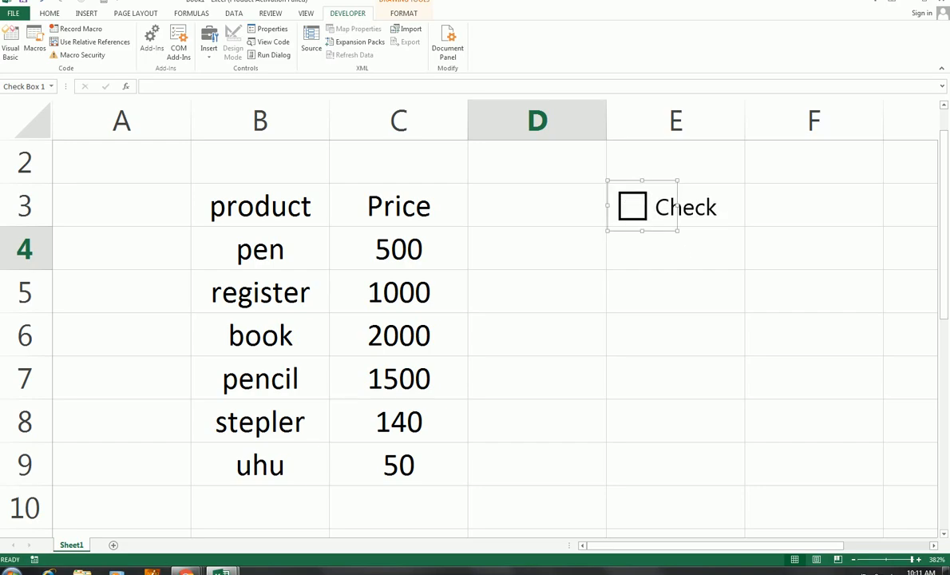
drag(627, 188, 81, 183)
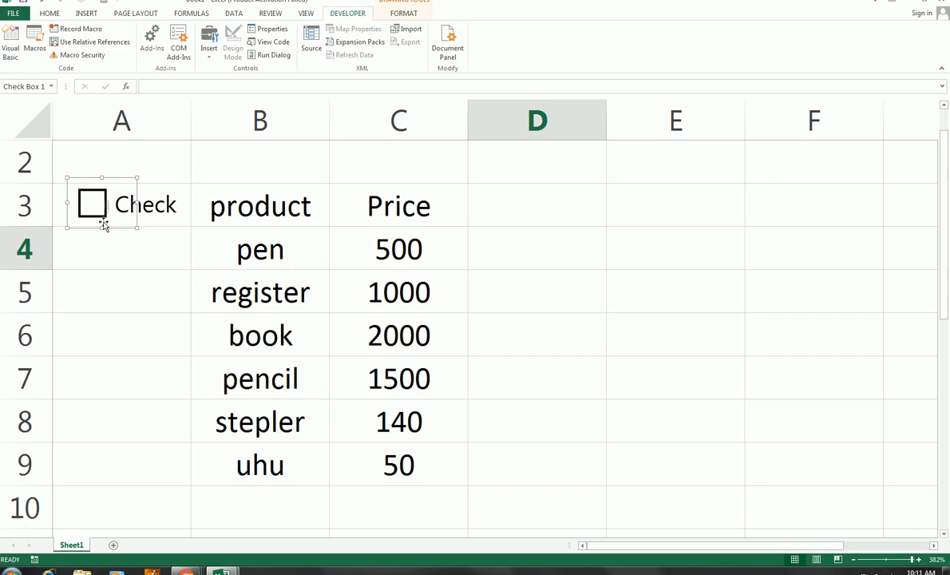
Link the check box beside the product heading to cell A3 and tick it to test the link
right_click(98, 216)
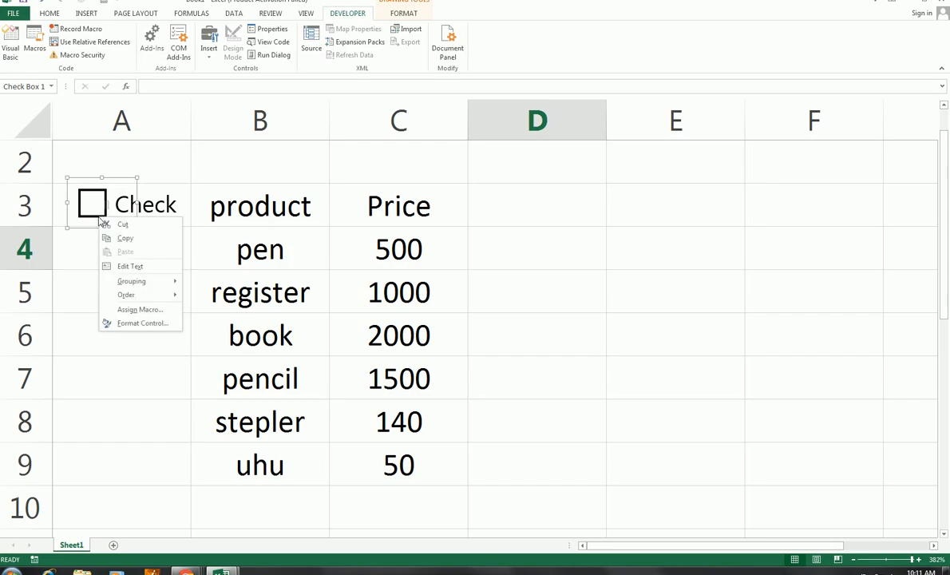
click(135, 323)
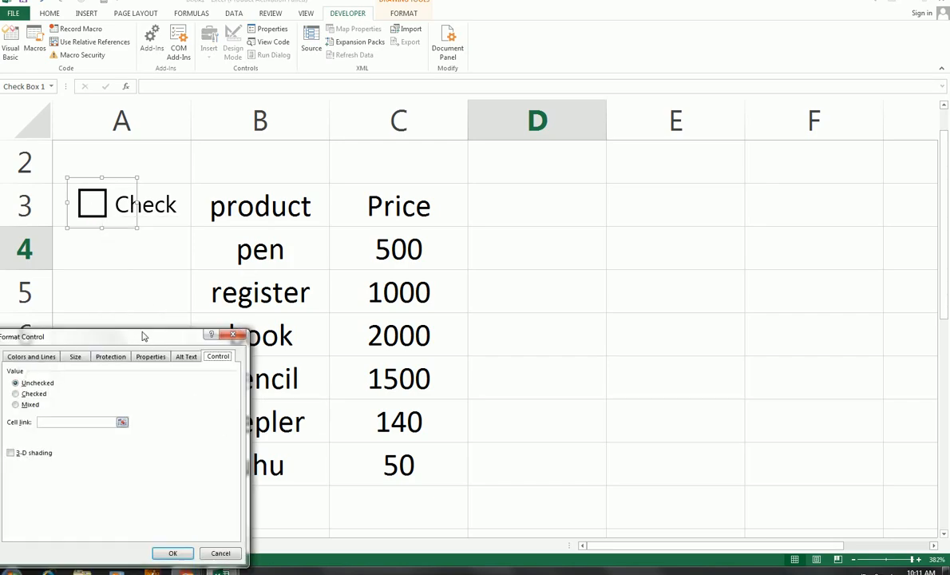
drag(128, 312, 345, 283)
drag(306, 313, 358, 252)
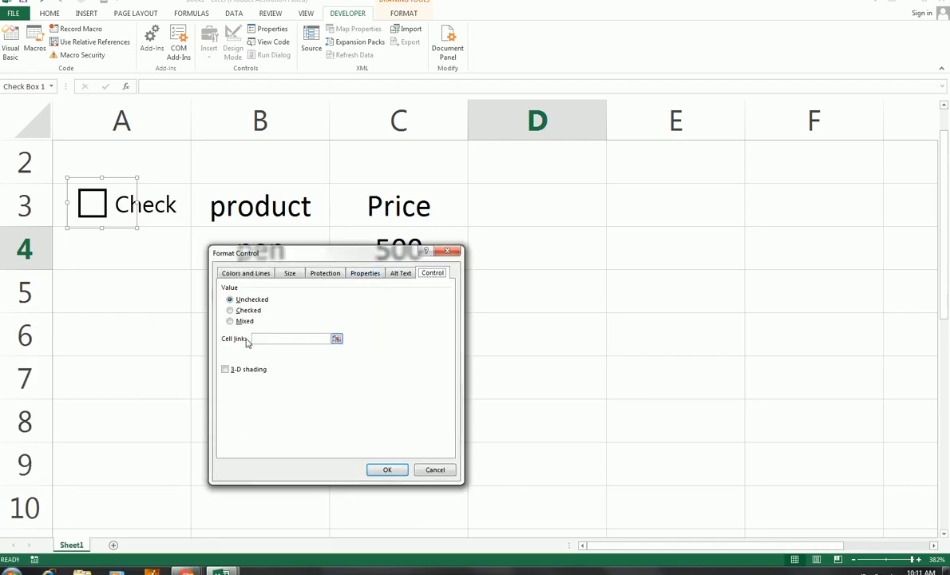
click(253, 341)
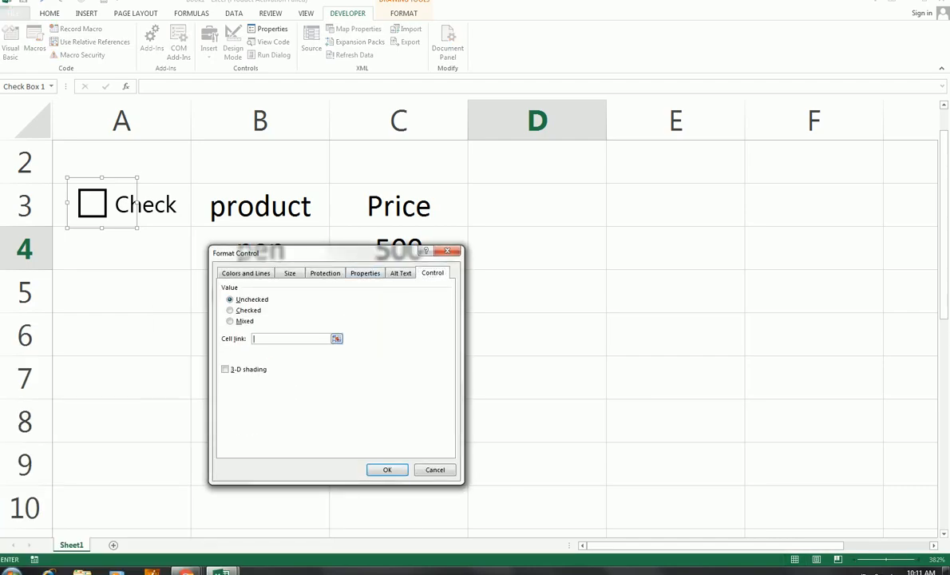
click(64, 214)
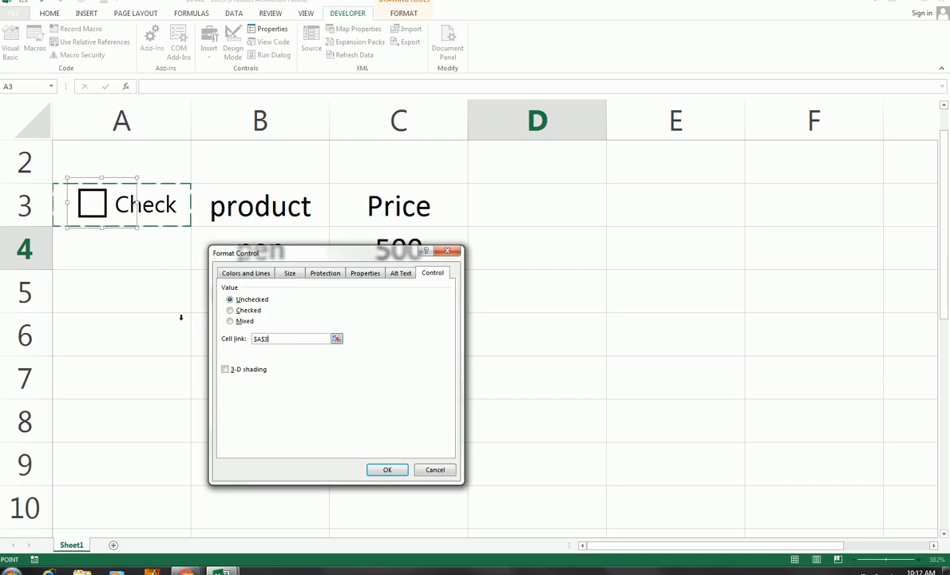
click(387, 469)
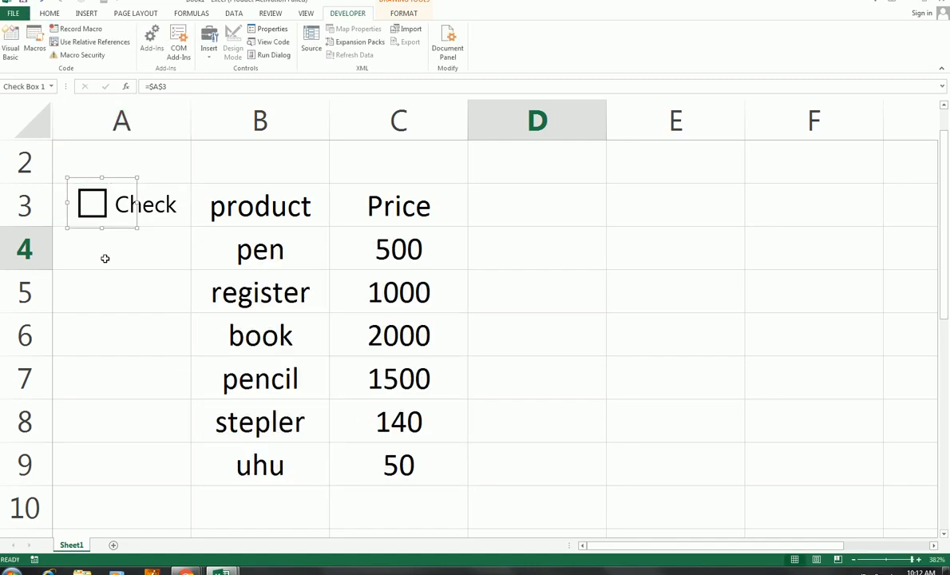
click(132, 267)
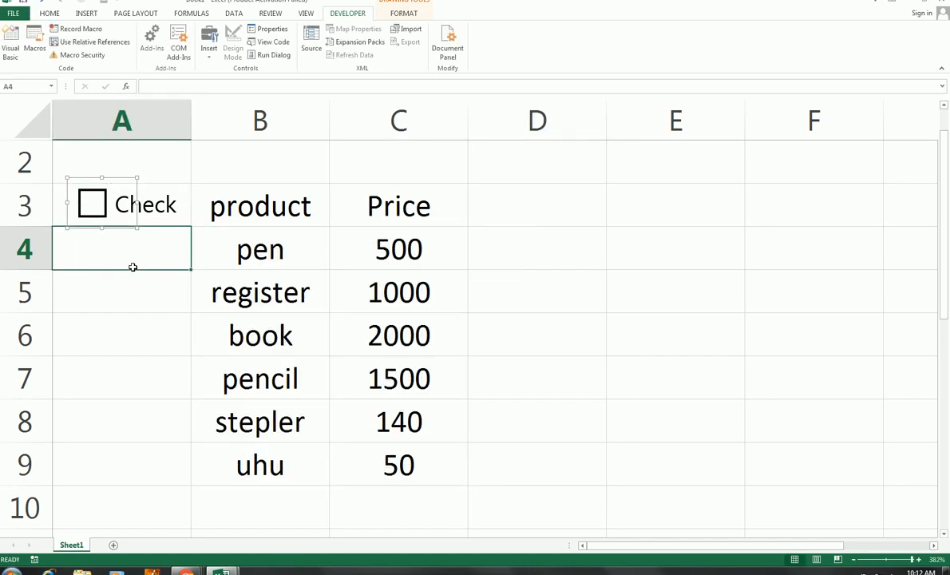
click(92, 204)
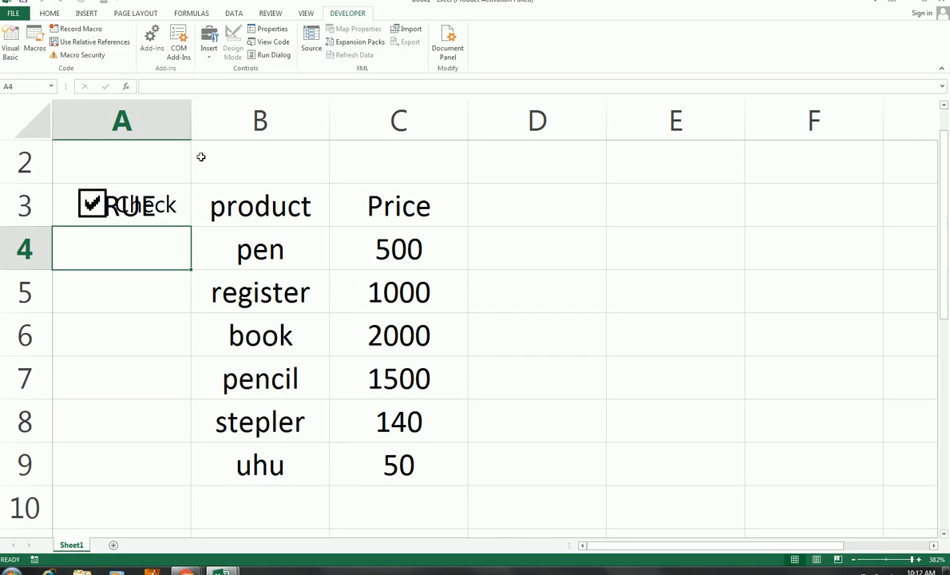
Insert a blank column before column A and untick the check box
click(170, 132)
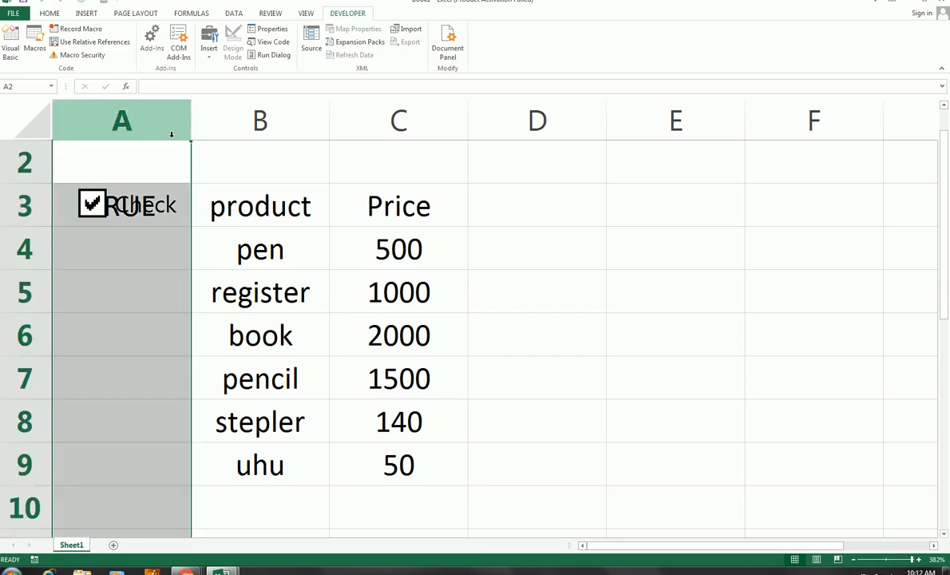
key(ctrl+shift+plus)
click(243, 191)
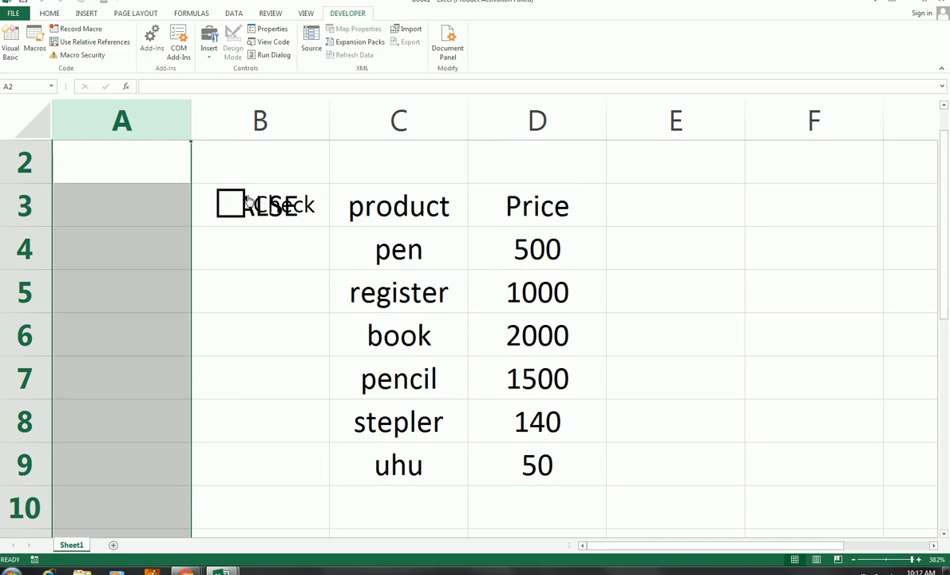
Move the check box down off its linked cell B3 to row 4 and tick it
ctrl+click(239, 190)
drag(240, 189, 226, 240)
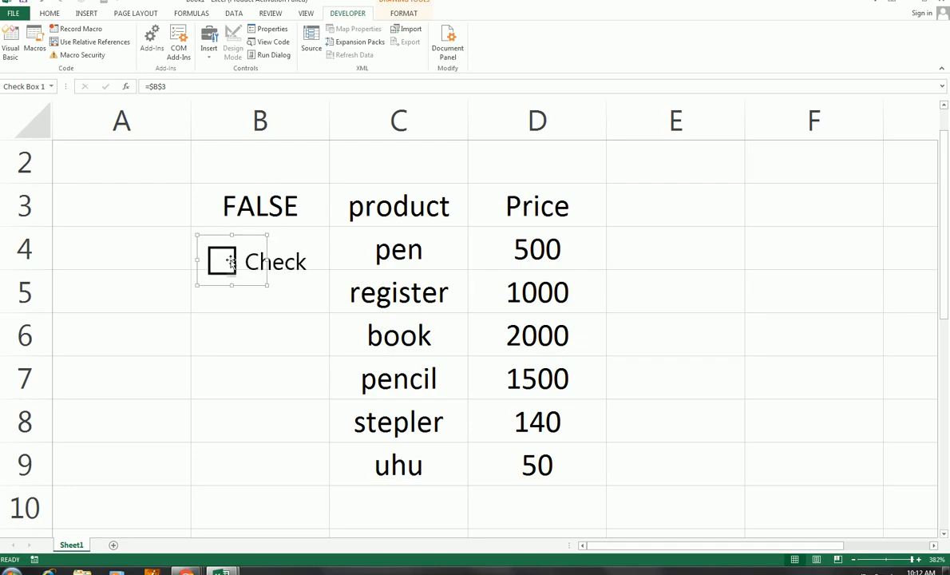
click(245, 311)
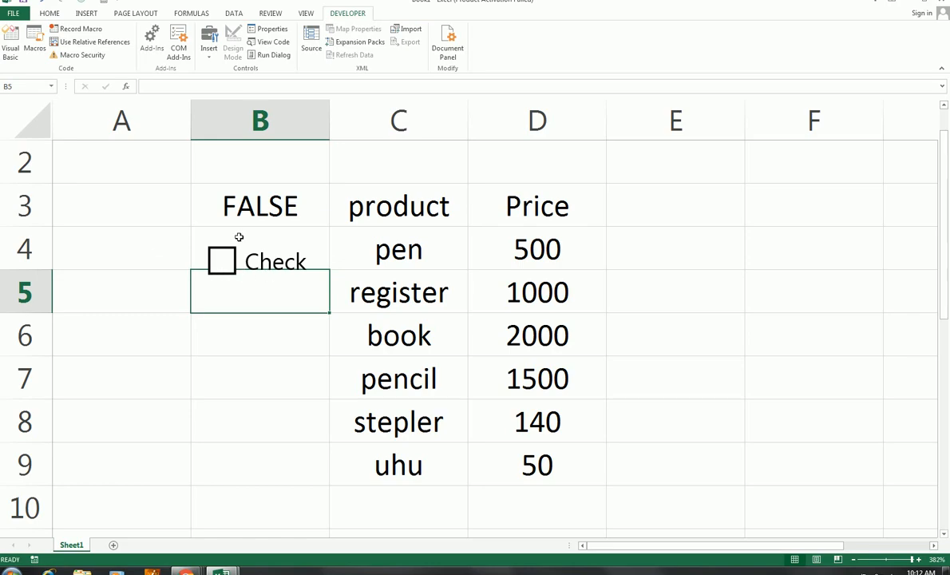
click(229, 255)
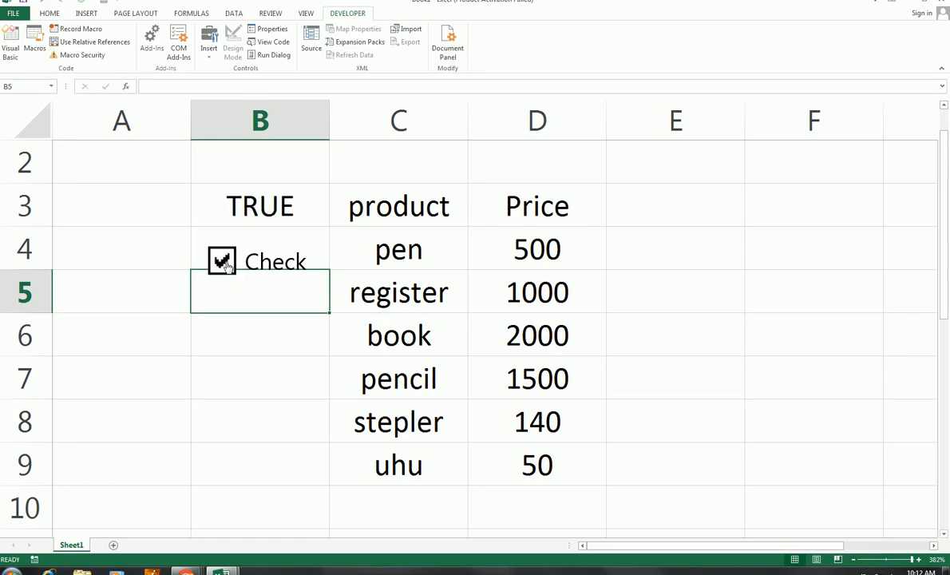
Move the check box back over its linked cell B3
right_click(226, 252)
click(227, 247)
drag(227, 243, 232, 186)
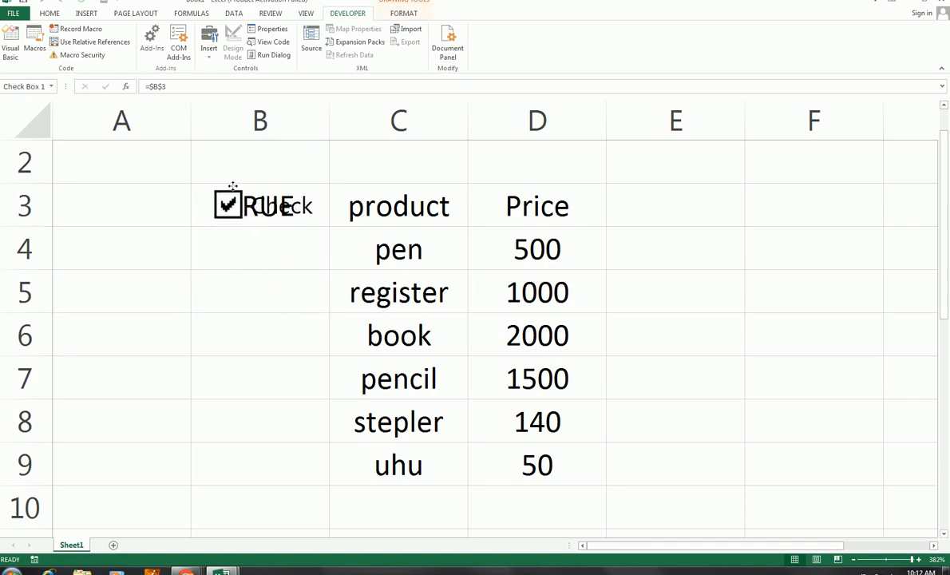
Set the font color of column B to white to hide the linked cell value behind the check box
click(230, 118)
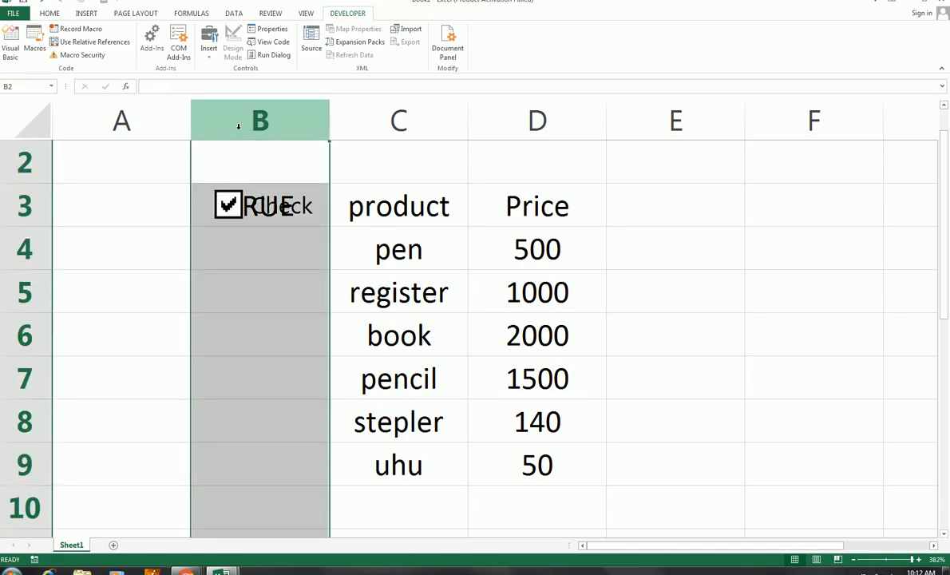
click(50, 14)
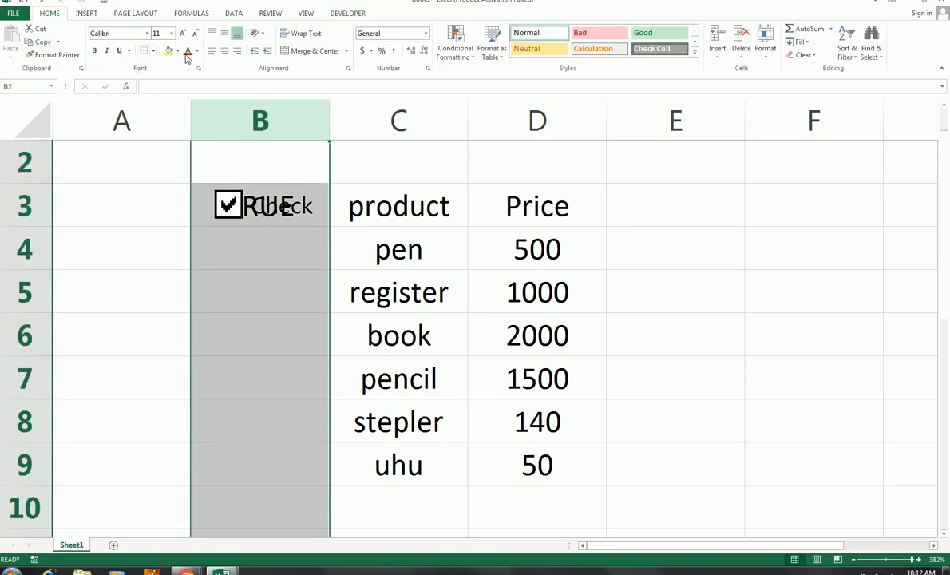
click(196, 51)
click(187, 91)
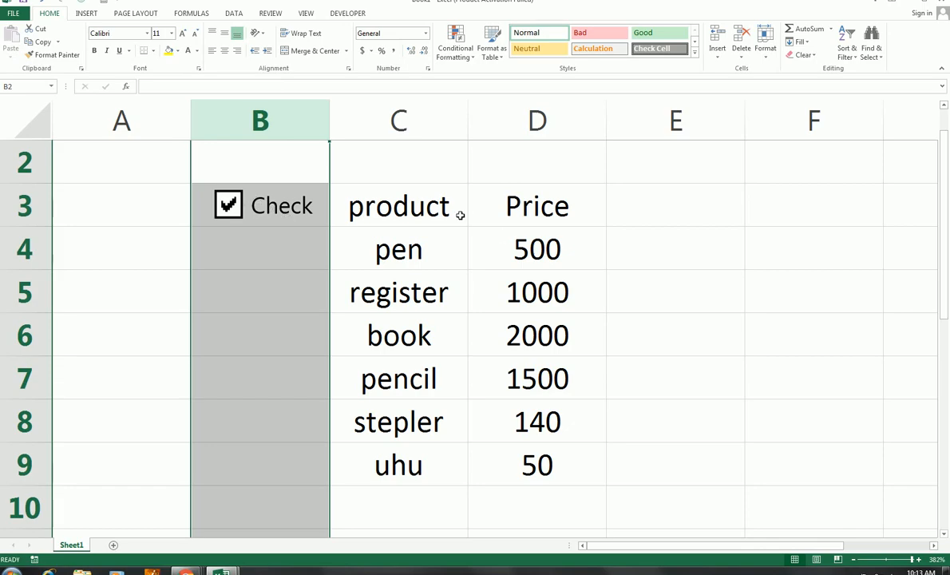
Apply All Borders to the product and price table C3:D9
drag(415, 200, 537, 465)
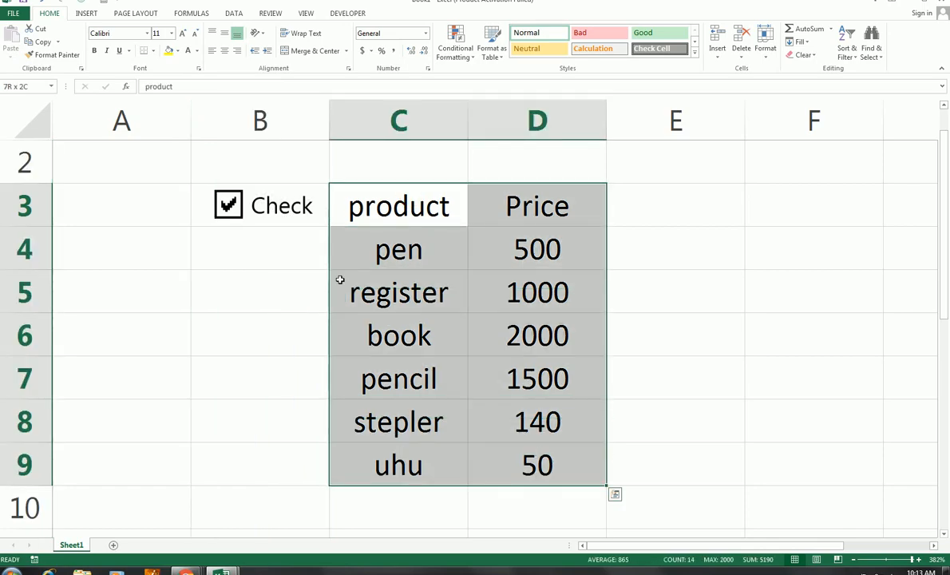
click(153, 53)
click(148, 142)
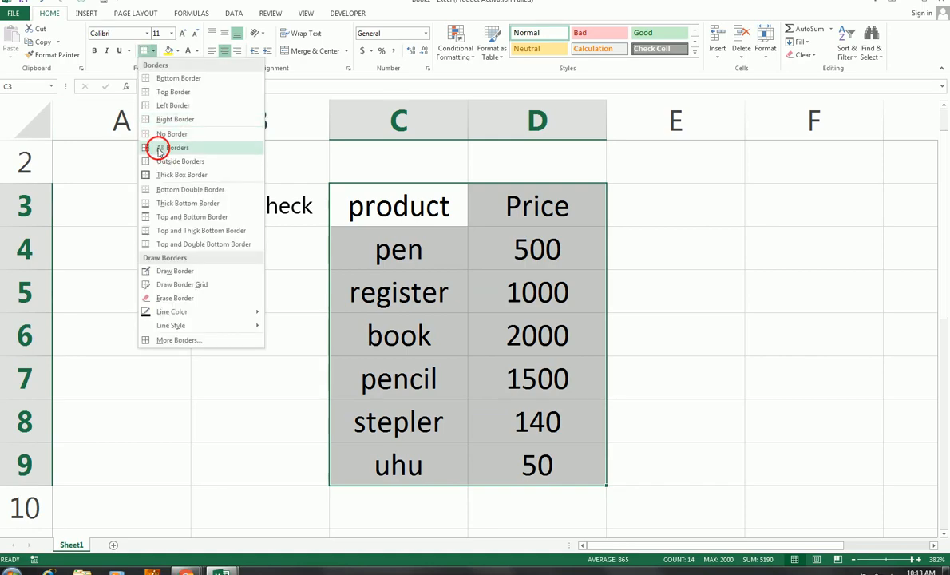
Format the header cells C3:D3 with a dark gray fill and bold white text
click(345, 190)
drag(576, 243, 571, 218)
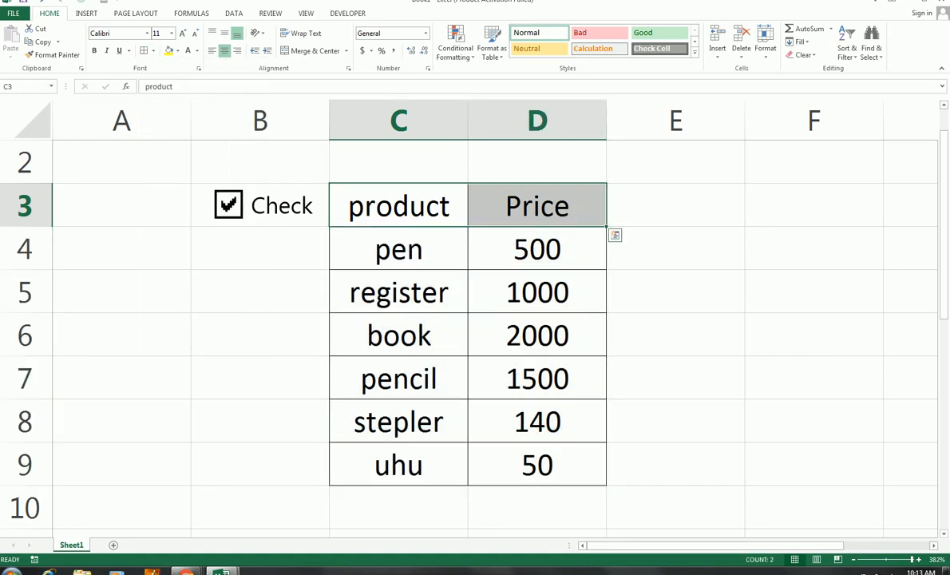
click(177, 51)
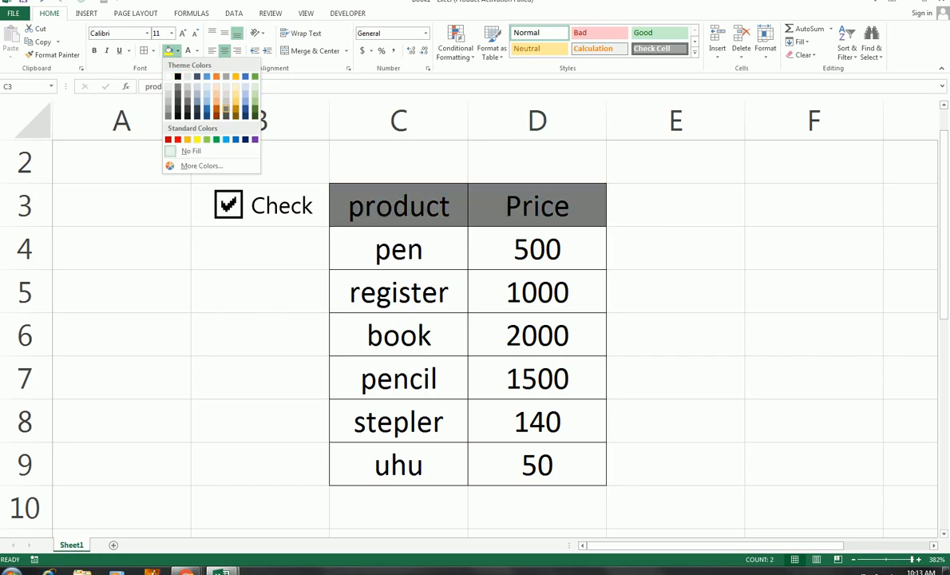
click(222, 109)
click(196, 51)
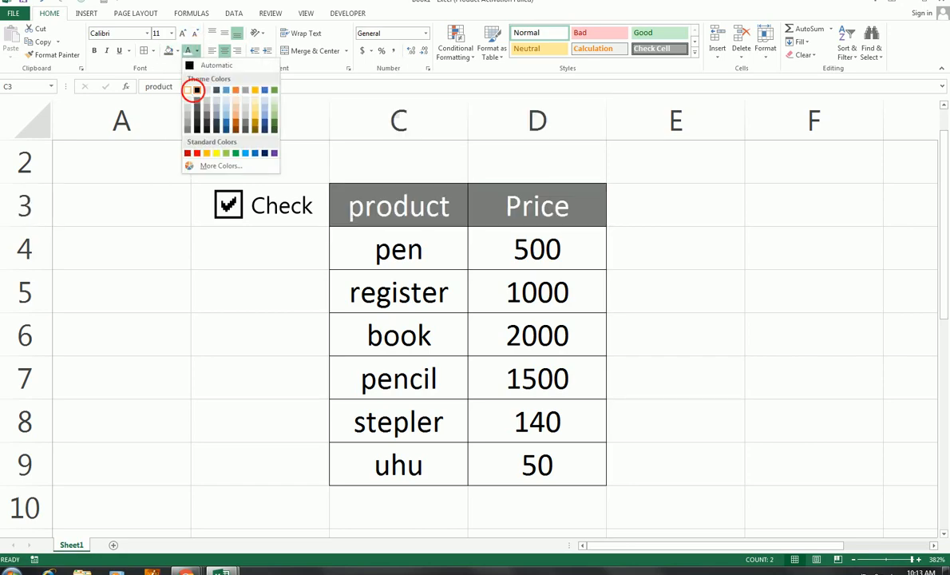
click(196, 89)
click(93, 51)
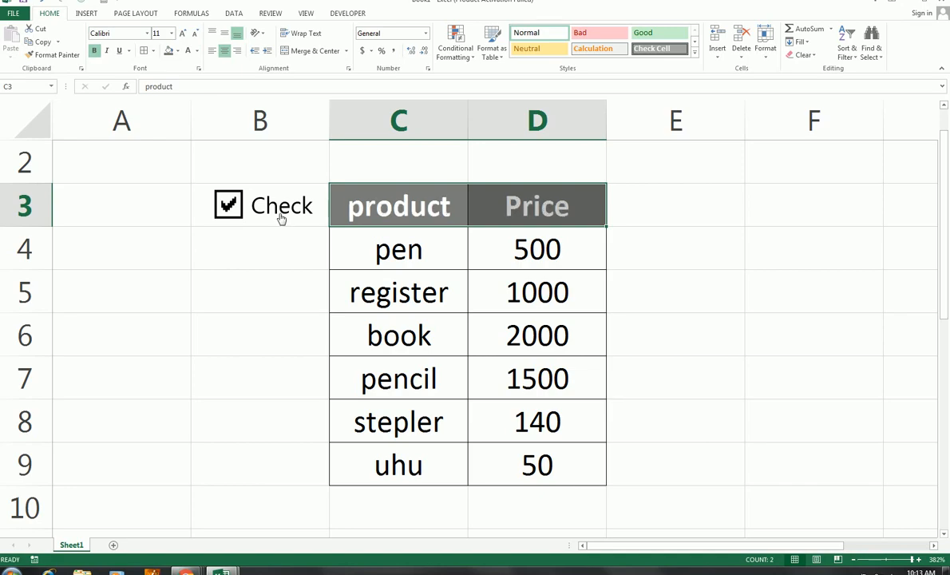
Duplicate the check box and place one copy beside each product in B4:B9
right_click(236, 215)
key(Escape)
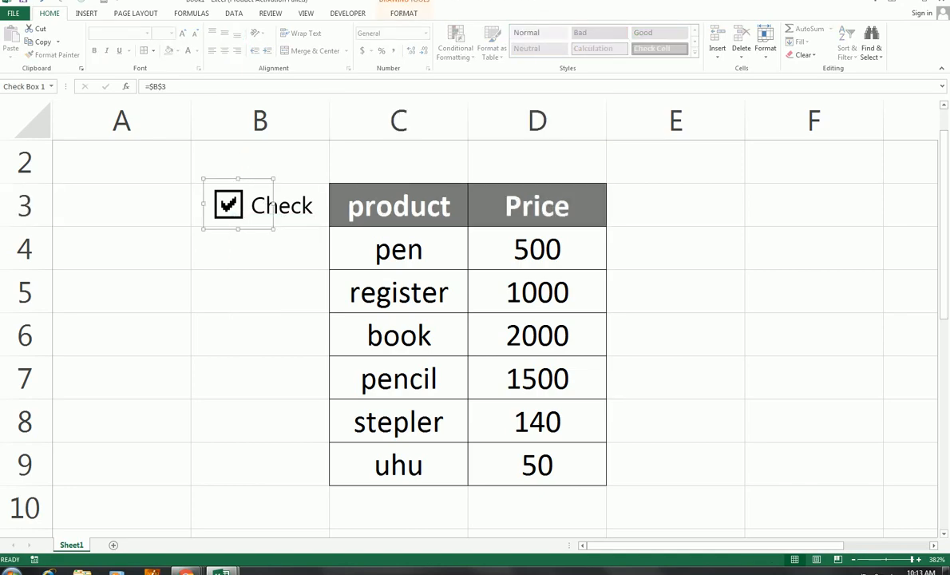
drag(253, 241, 247, 279)
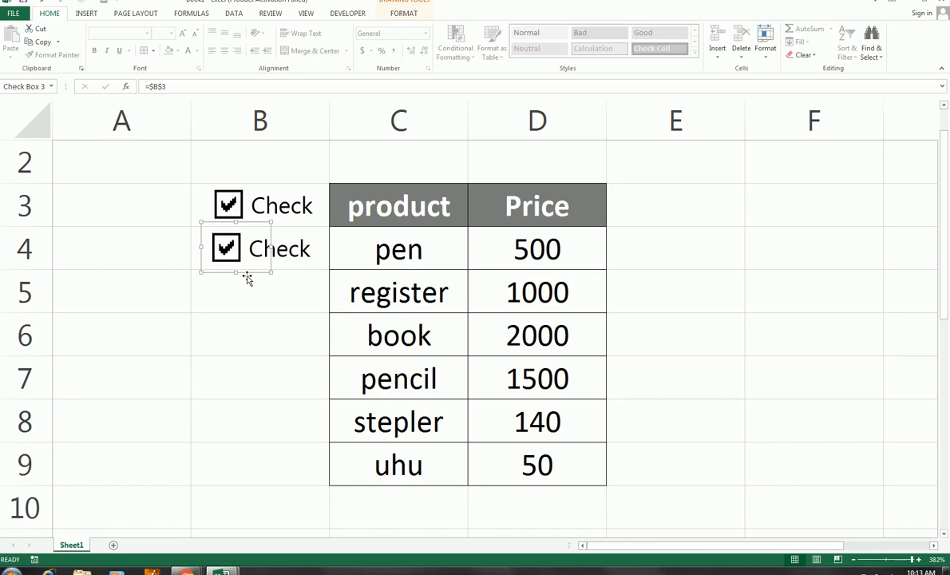
key(ctrl+d)
drag(254, 260, 222, 271)
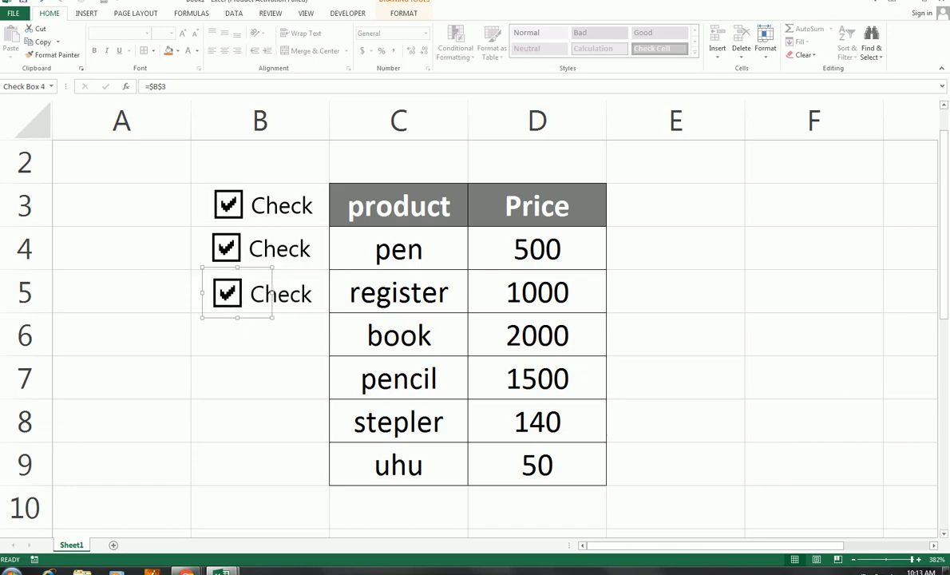
key(ctrl+d)
drag(237, 324, 204, 327)
drag(222, 365, 227, 494)
Change the cell link of the check box beside pen to $B$4
right_click(249, 239)
click(277, 345)
click(291, 339)
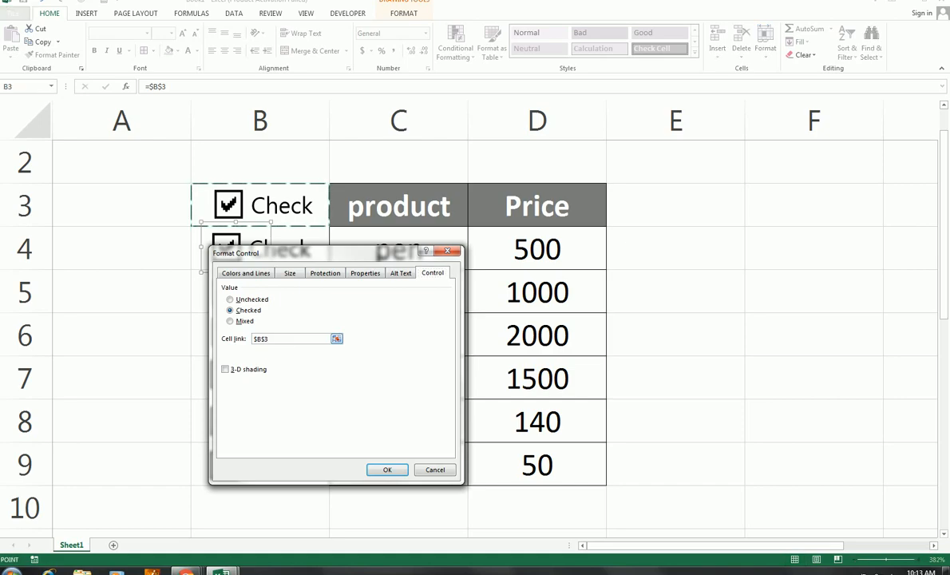
key(BackSpace)
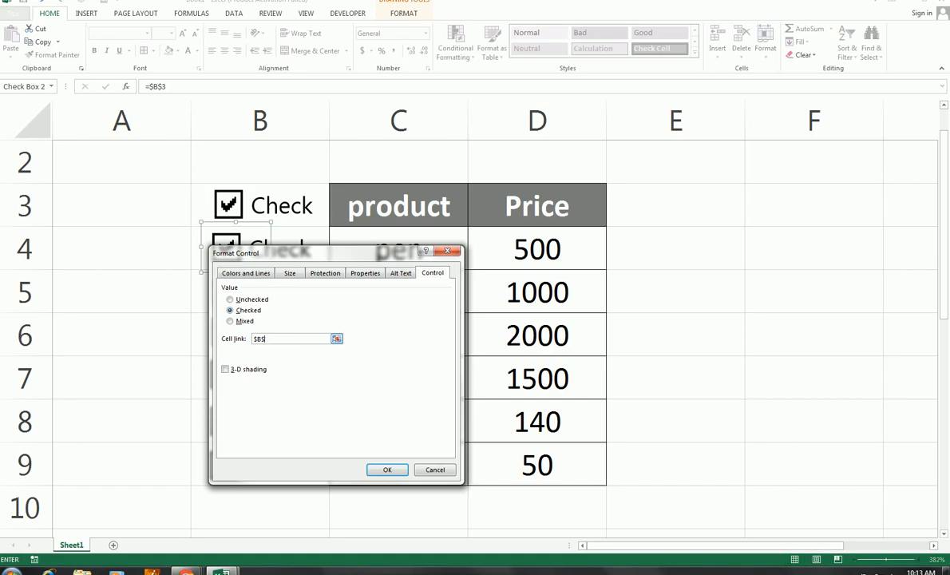
click(386, 470)
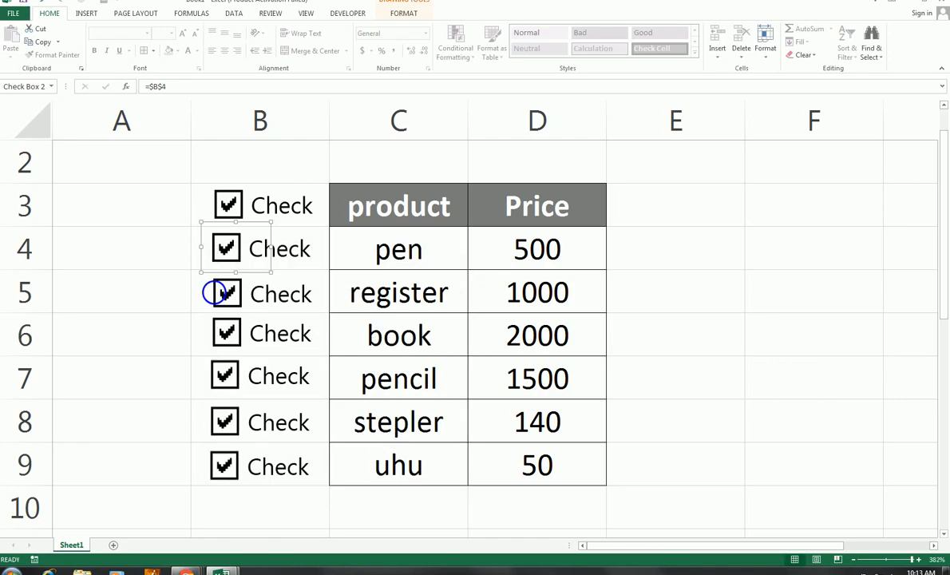
Change the cell link of the check box beside register to $B$5
right_click(221, 292)
click(242, 399)
click(273, 339)
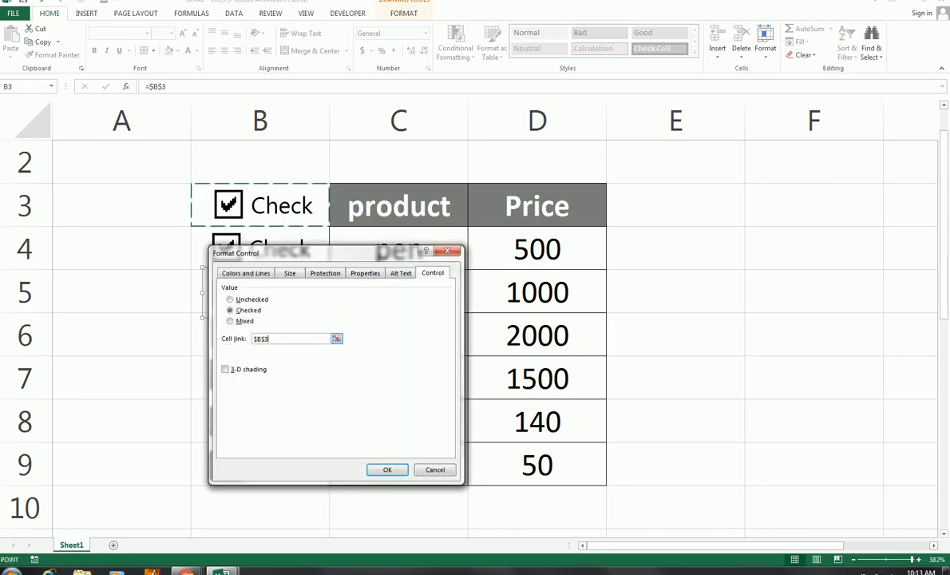
key(BackSpace)
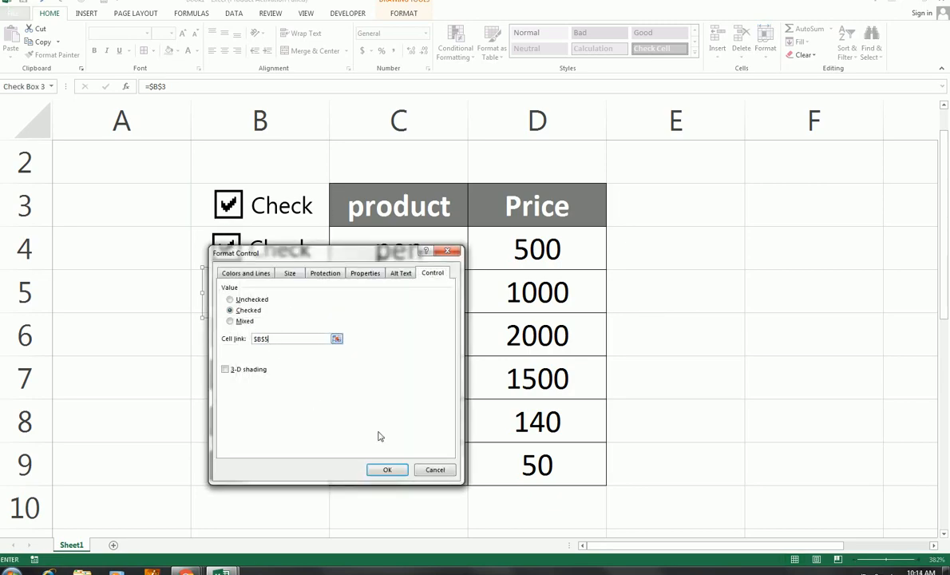
click(387, 469)
Change the cell link of the check box beside book to $B$6
right_click(242, 329)
click(271, 433)
click(273, 342)
click(392, 469)
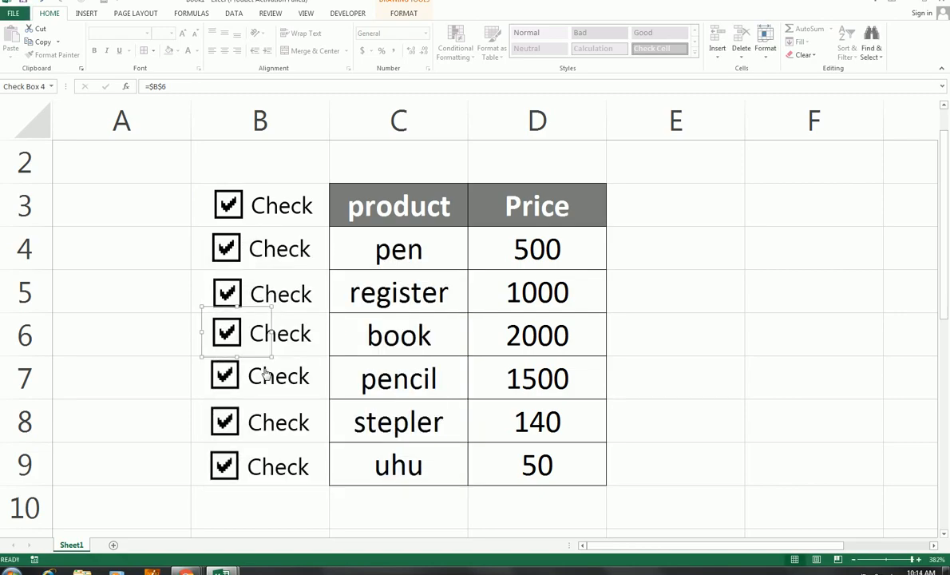
Change the cell link of the check box beside pencil to $B$7
right_click(254, 378)
click(290, 484)
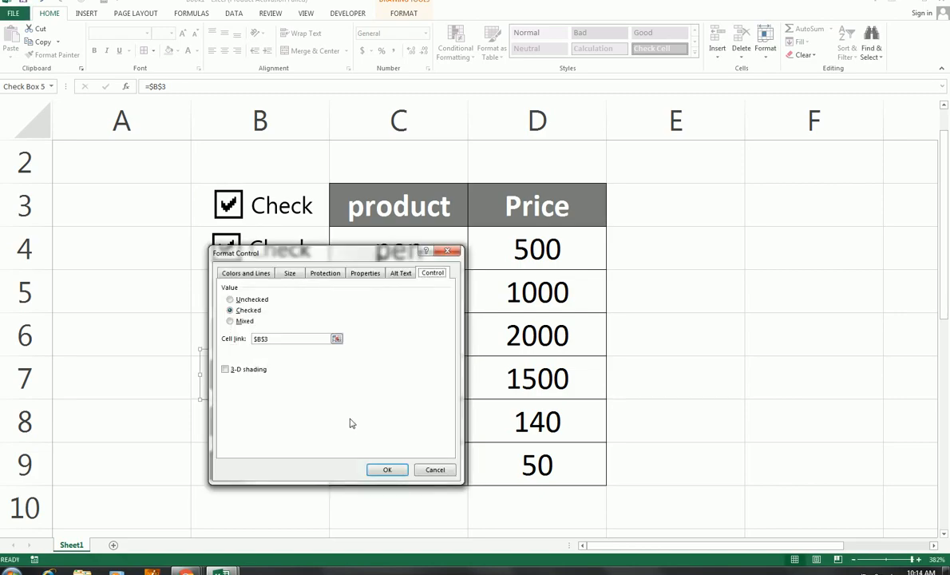
click(279, 339)
key(BackSpace)
text(7)
click(384, 469)
Change the cell link of the check box beside stepler to $B$8
right_click(260, 415)
click(288, 517)
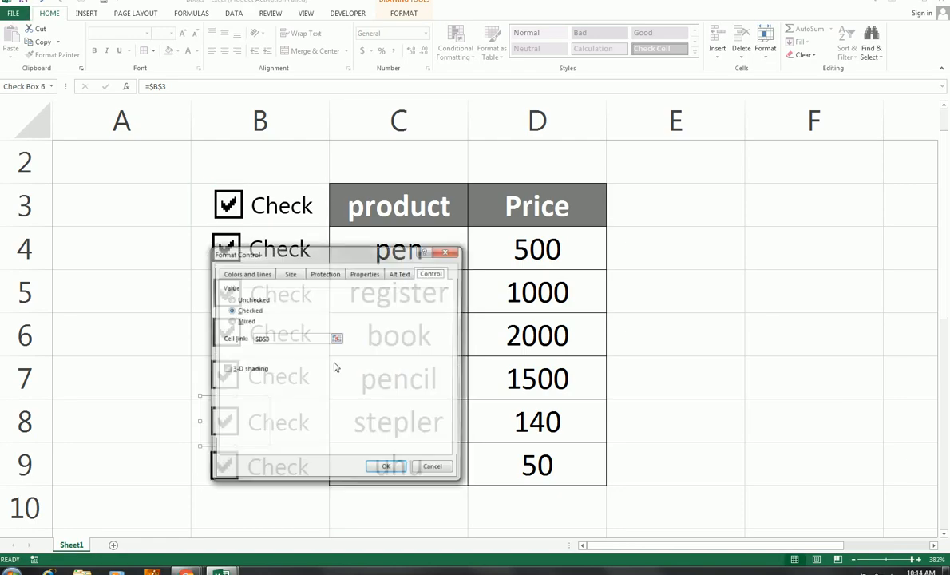
key(BackSpace)
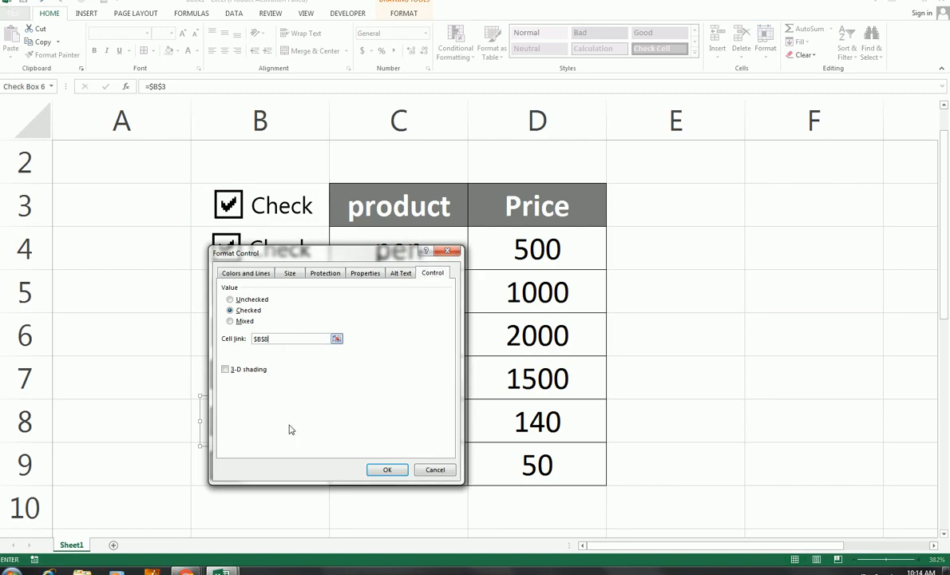
click(384, 470)
Change the cell link of the check box beside uhu to $B$9
right_click(256, 461)
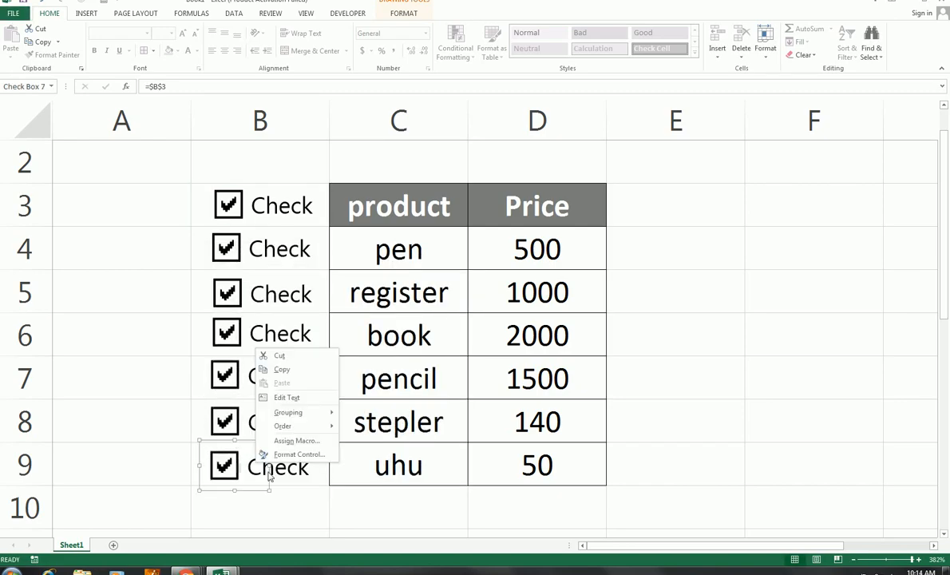
click(279, 453)
click(286, 338)
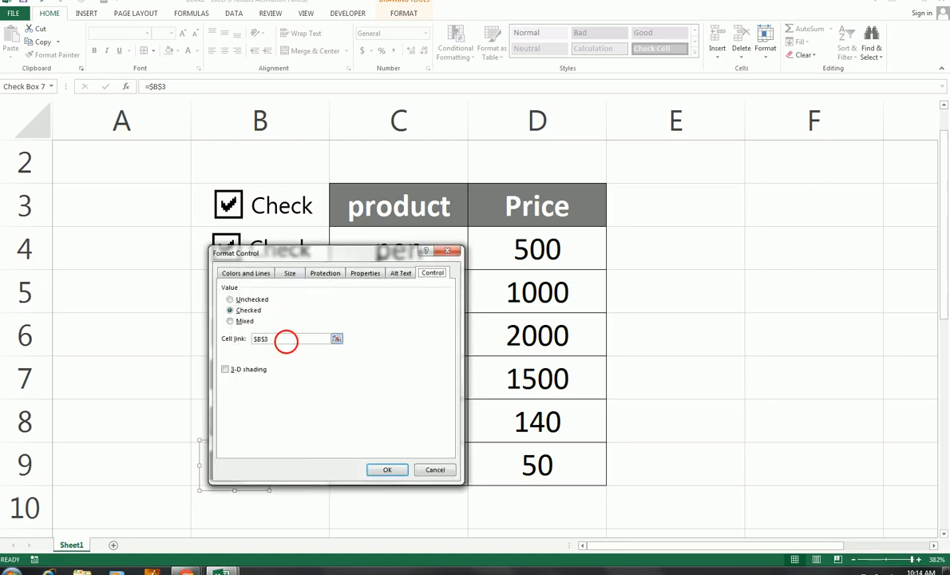
key(BackSpace)
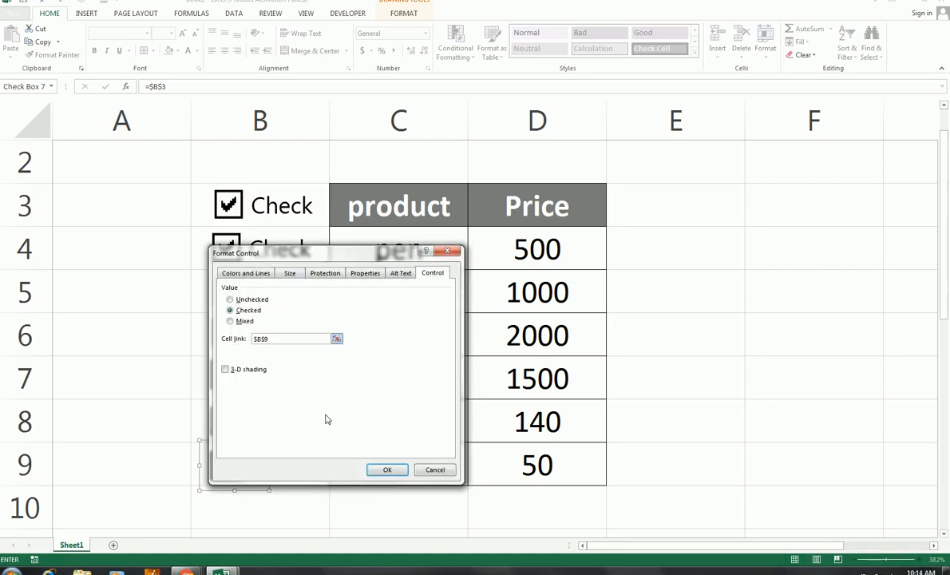
click(374, 467)
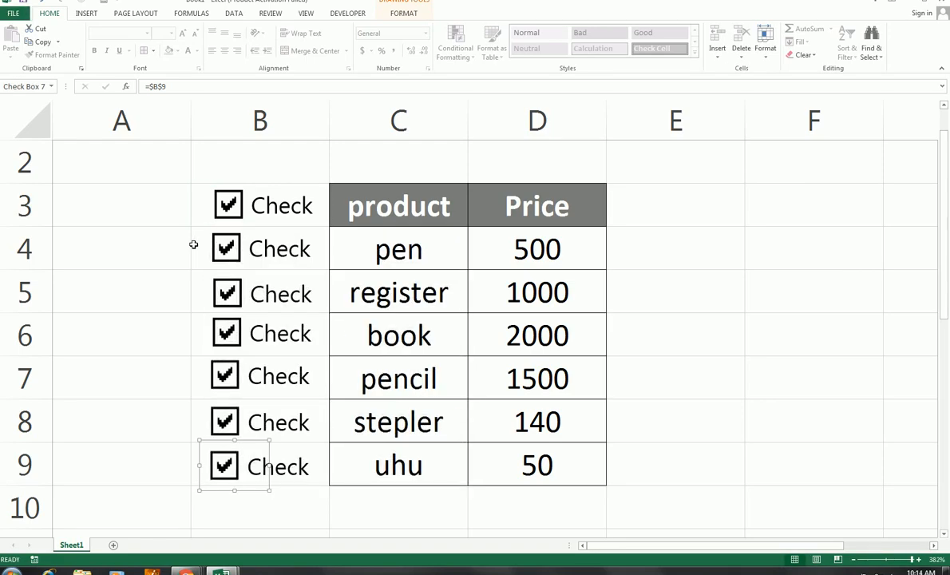
Uncheck all seven check boxes in column B, from row 3 to row 9
click(226, 206)
click(225, 248)
click(227, 292)
click(226, 335)
click(225, 375)
click(225, 422)
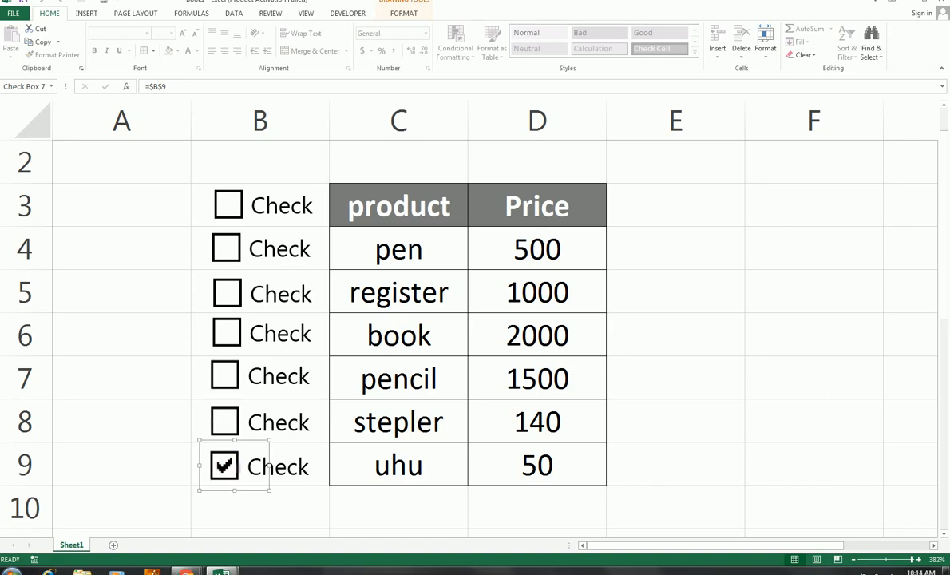
click(180, 452)
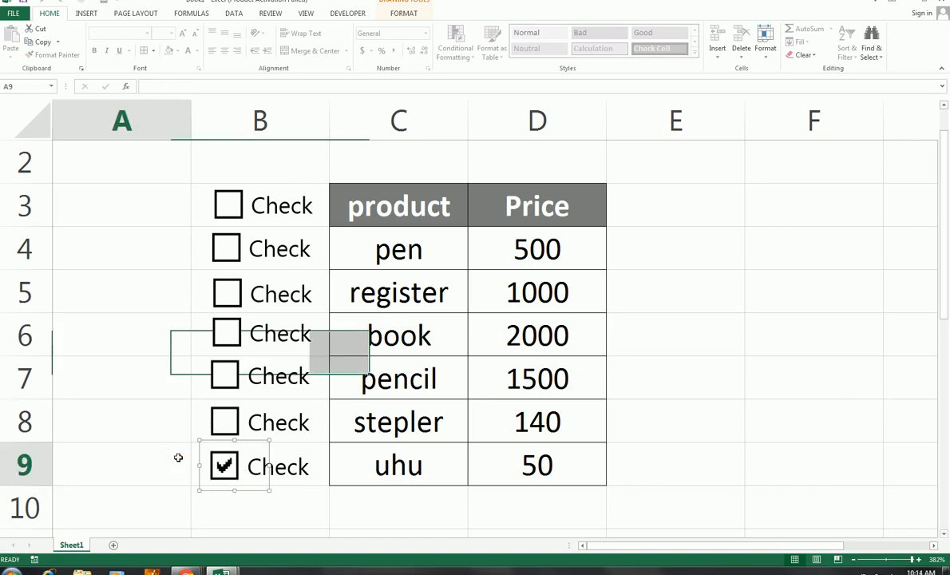
click(226, 471)
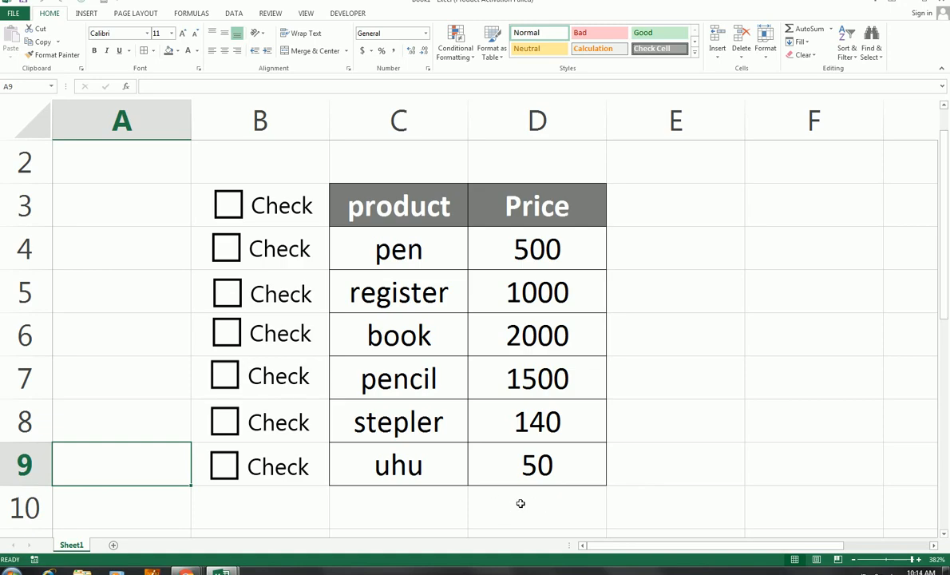
Enter the column heading "amount" in cell E3, beside the Price heading
scroll(521, 503, down, 1)
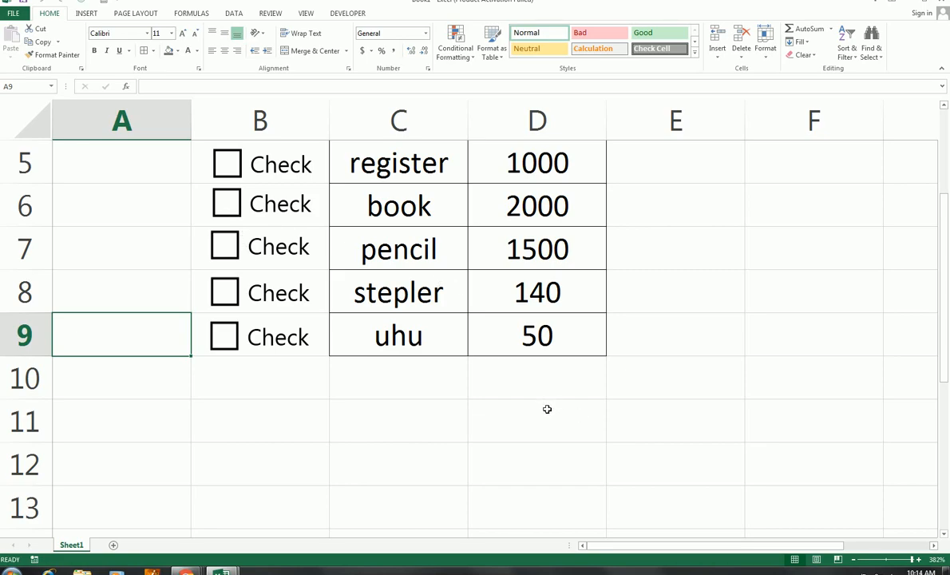
scroll(547, 409, up, 1)
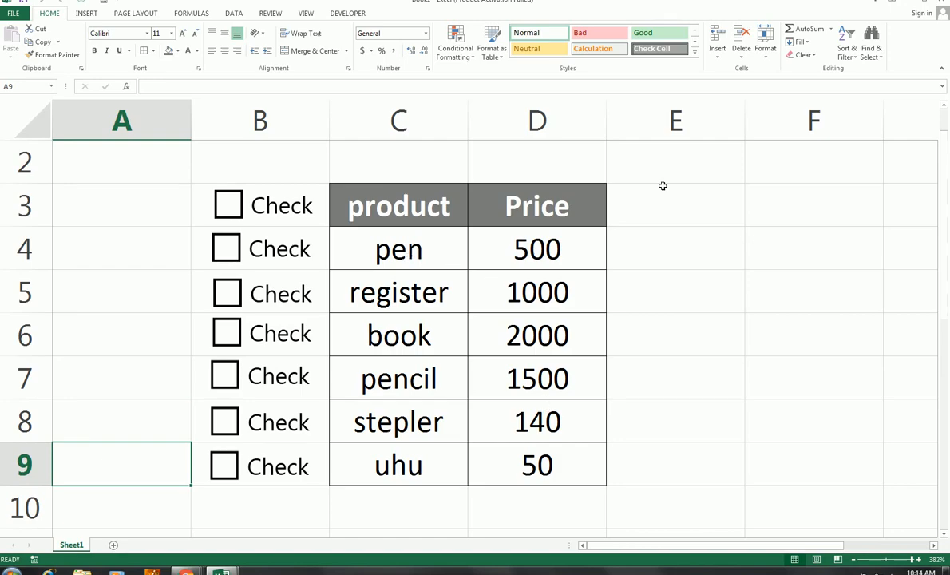
drag(646, 206, 671, 469)
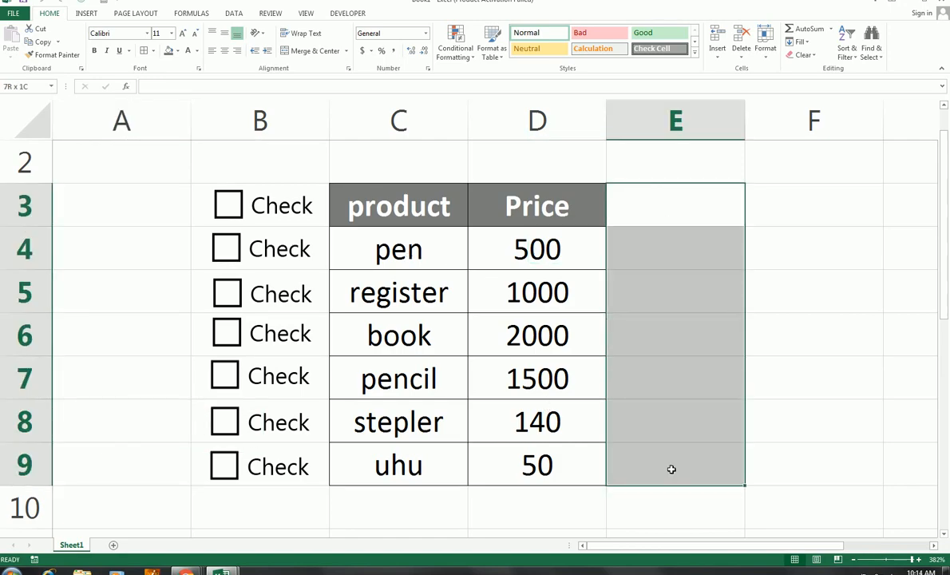
click(639, 219)
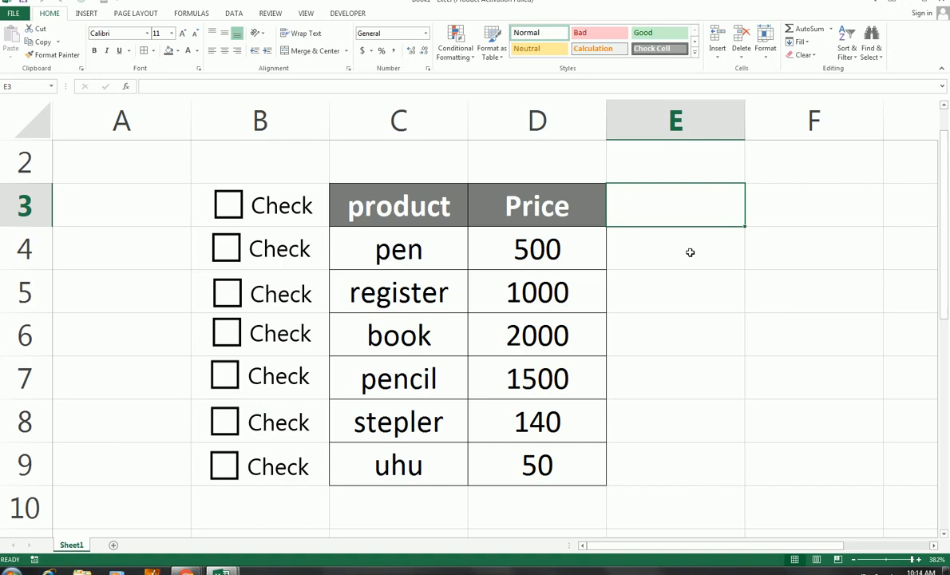
text(ttoal)
key(BackSpace)
key(BackSpace)
key(BackSpace)
key(BackSpace)
key(BackSpace)
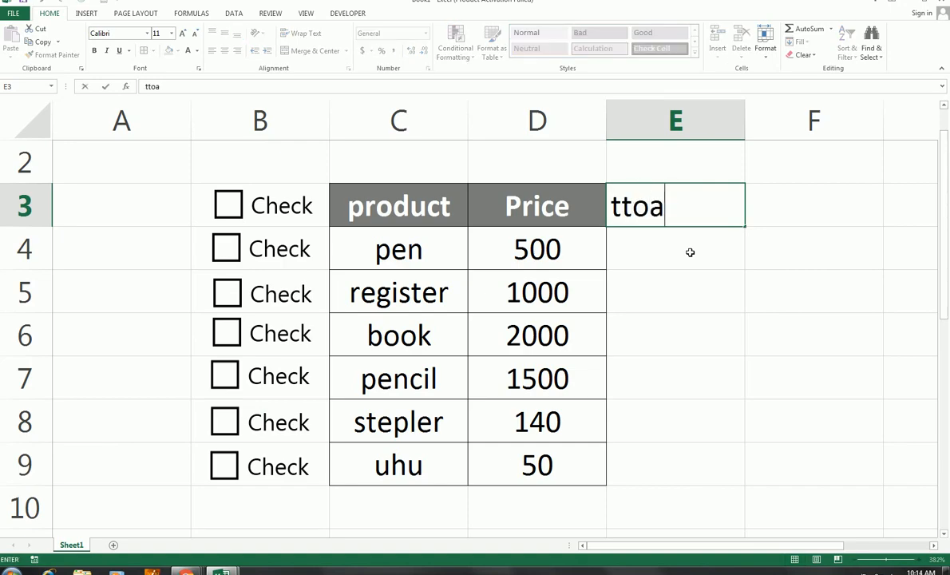
text(aount)
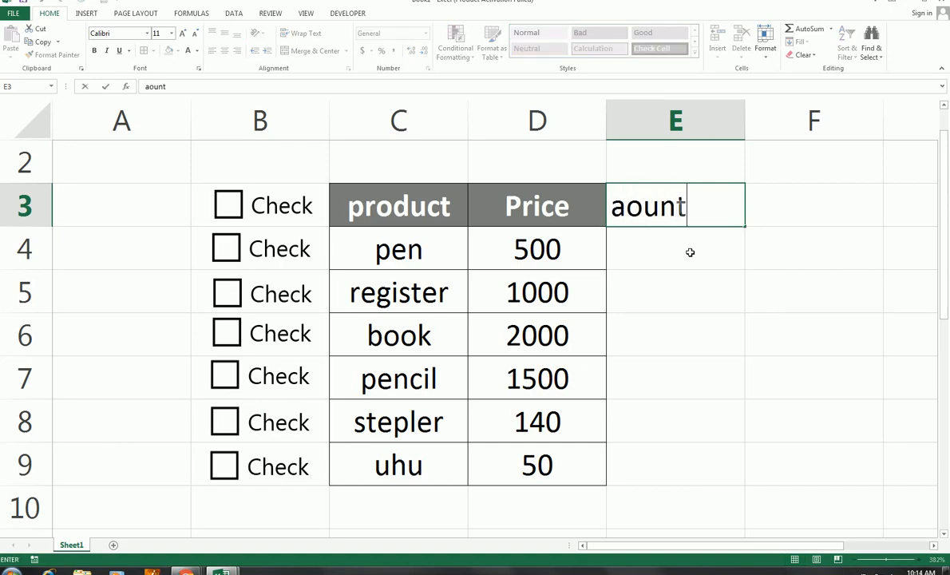
key(BackSpace)
key(BackSpace)
key(BackSpace)
key(BackSpace)
key(BackSpace)
text(amount)
key(Return)
Apply the Price header's formatting to the amount header and add all borders to cells E4:E9
drag(592, 216, 686, 212)
click(168, 51)
click(188, 51)
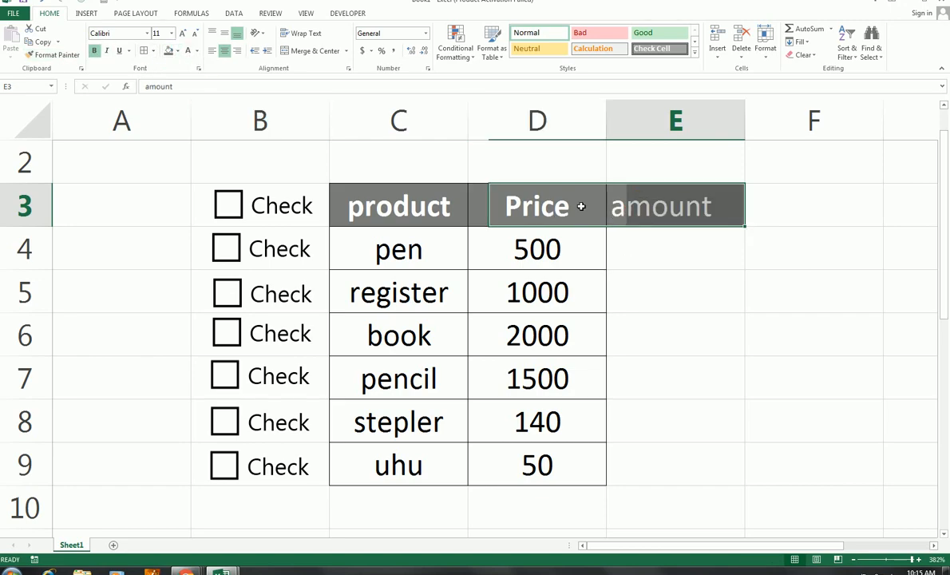
click(581, 206)
click(52, 55)
click(679, 209)
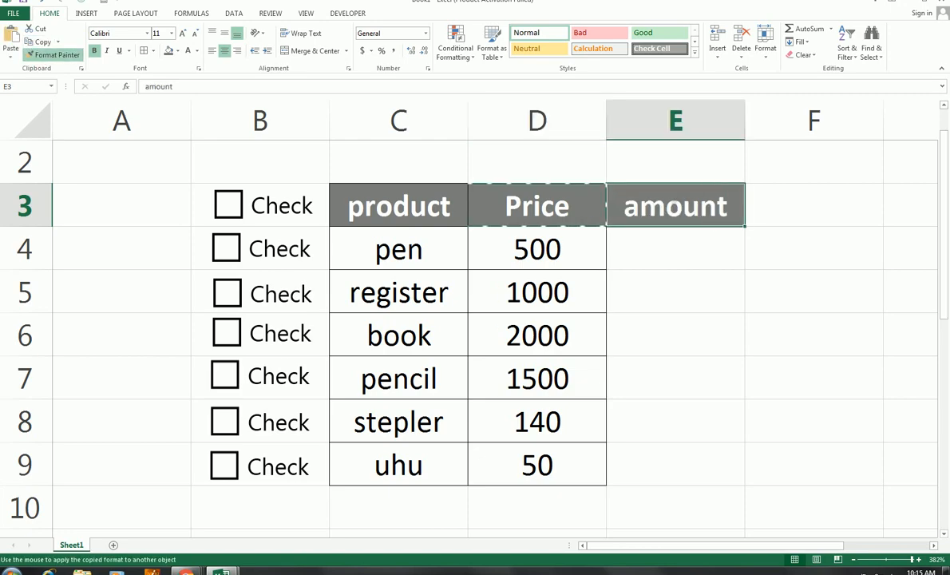
mouse_move(676, 248)
mouse_down()
mouse_move(676, 488)
mouse_move(675, 474)
mouse_up()
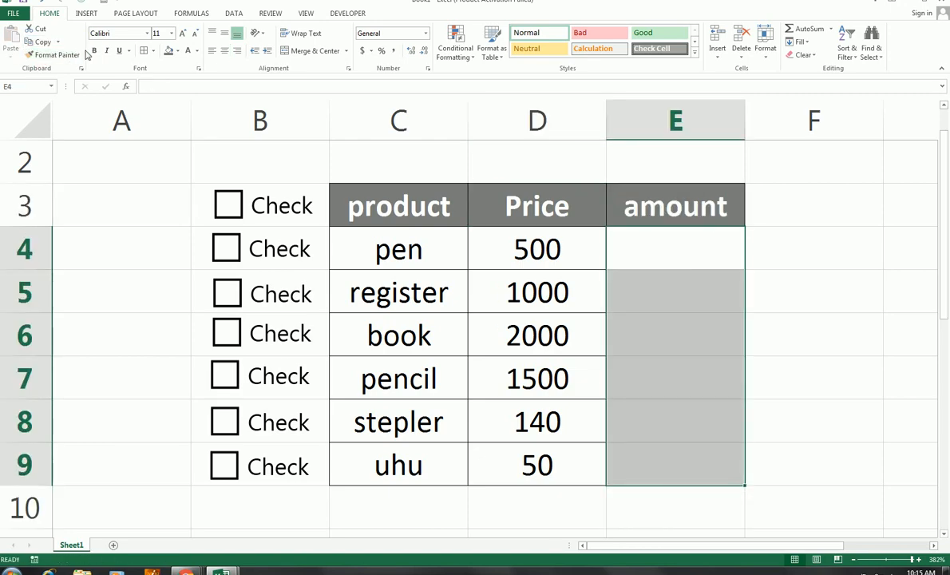
click(142, 52)
click(658, 260)
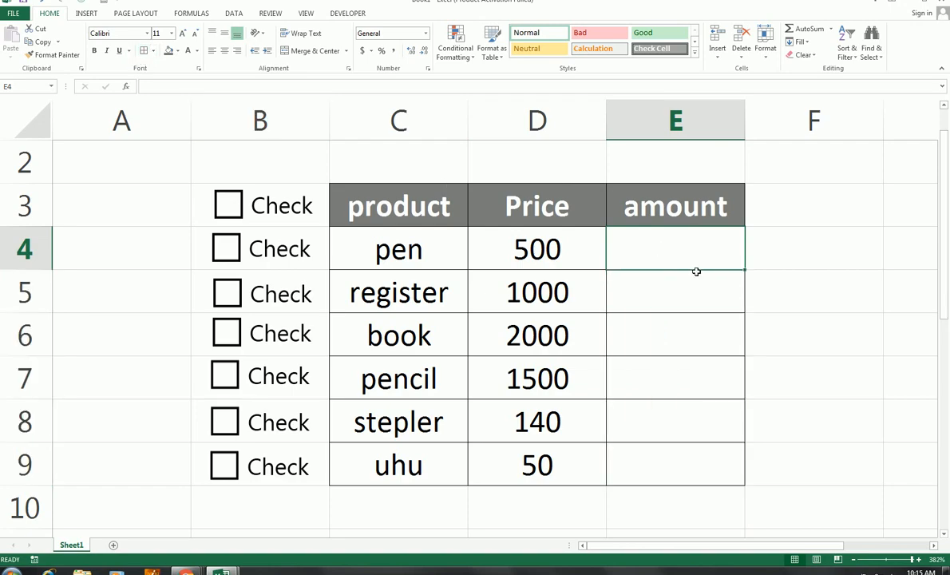
text(=sumi)
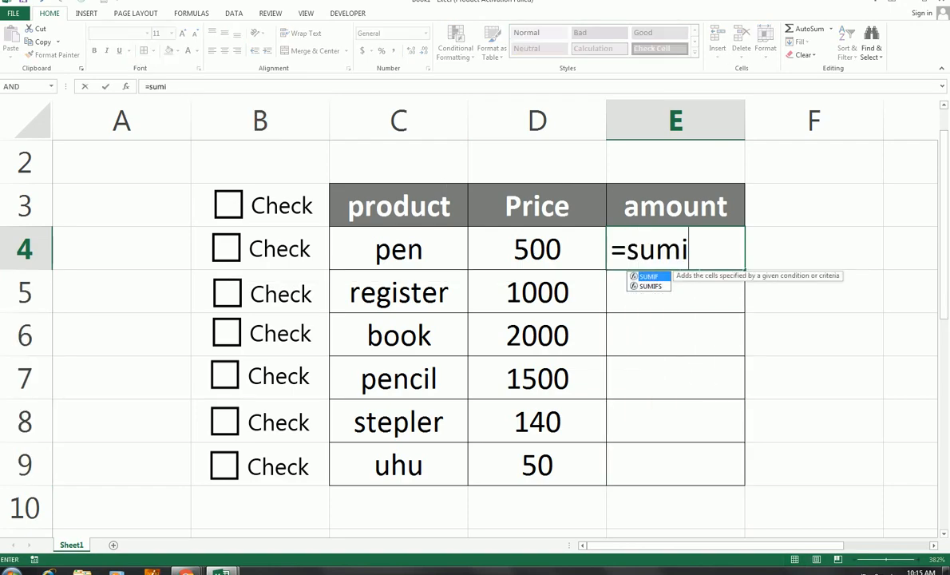
text(f()
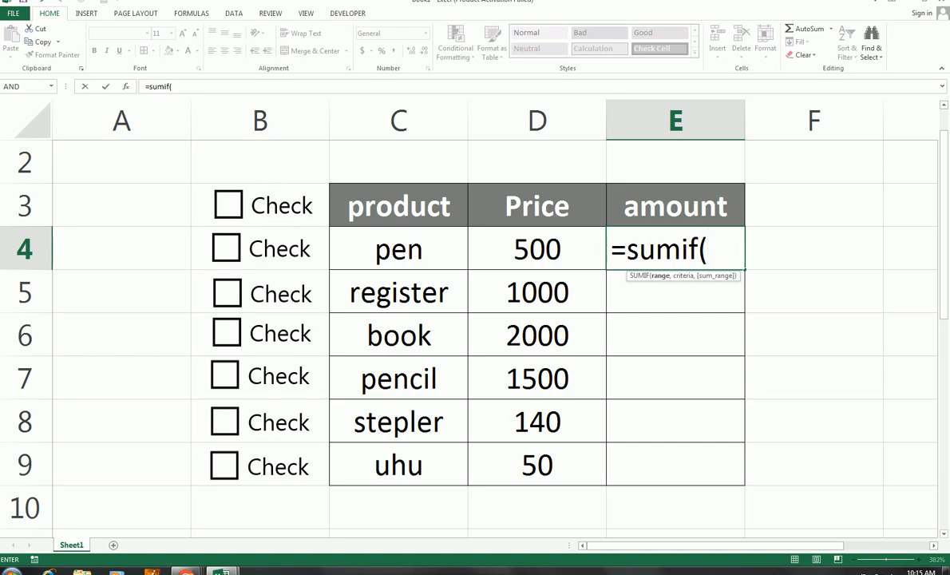
key(Return)
key(Return)
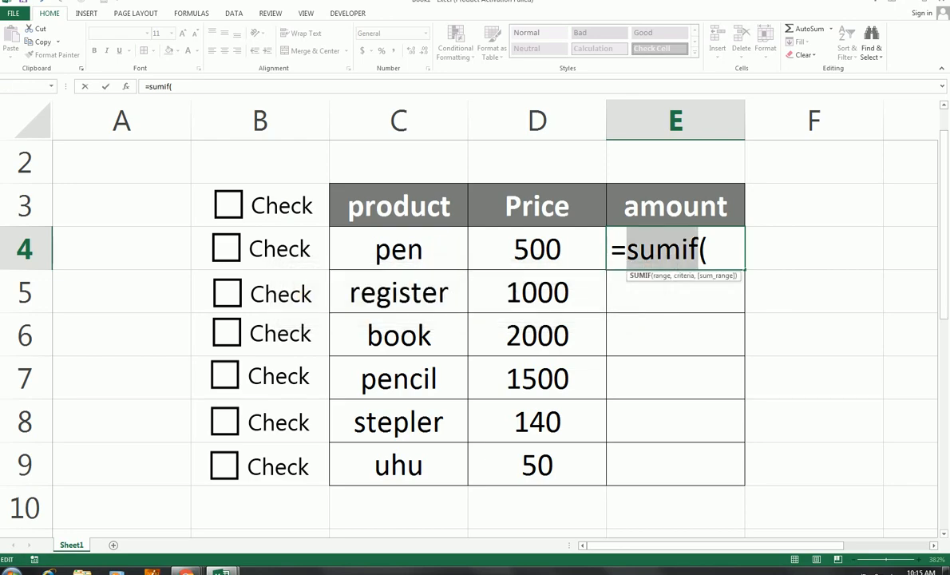
key(Escape)
key(Return)
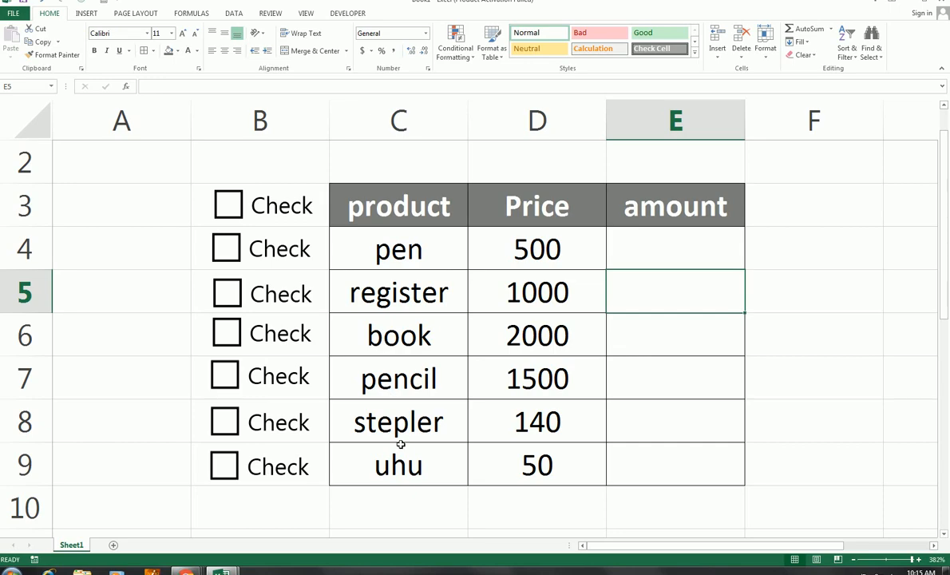
Inspect the cell link in the control settings of the check box in row 3
right_click(241, 209)
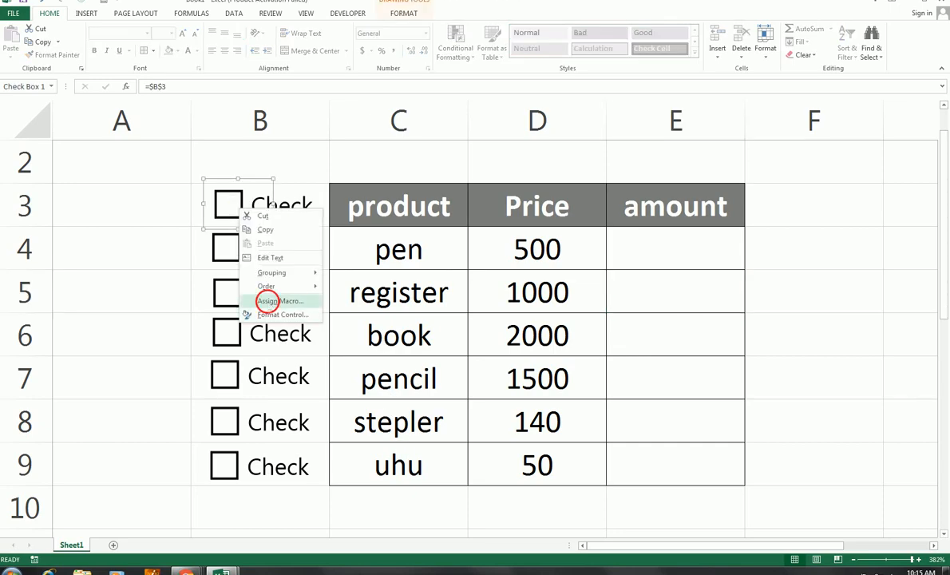
click(267, 299)
click(359, 195)
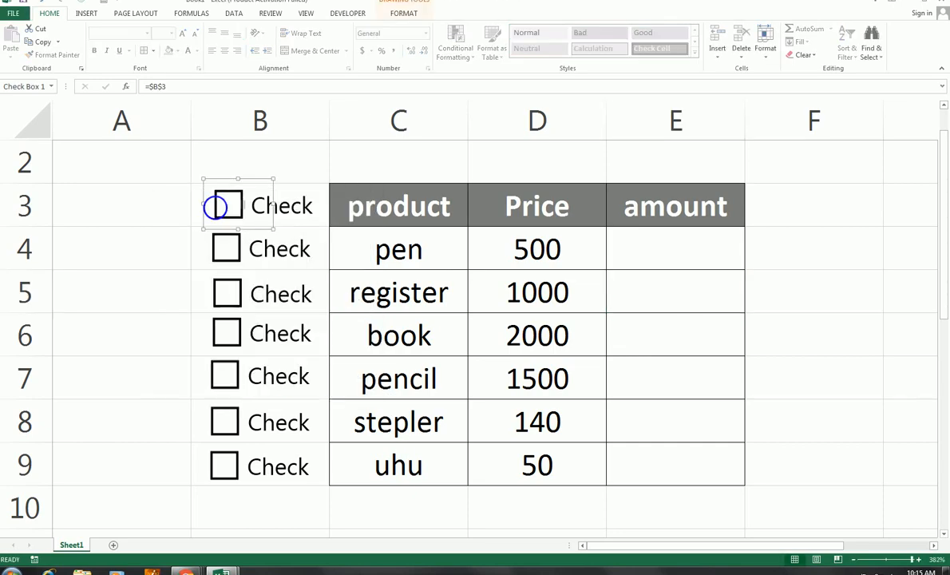
right_click(217, 210)
click(254, 314)
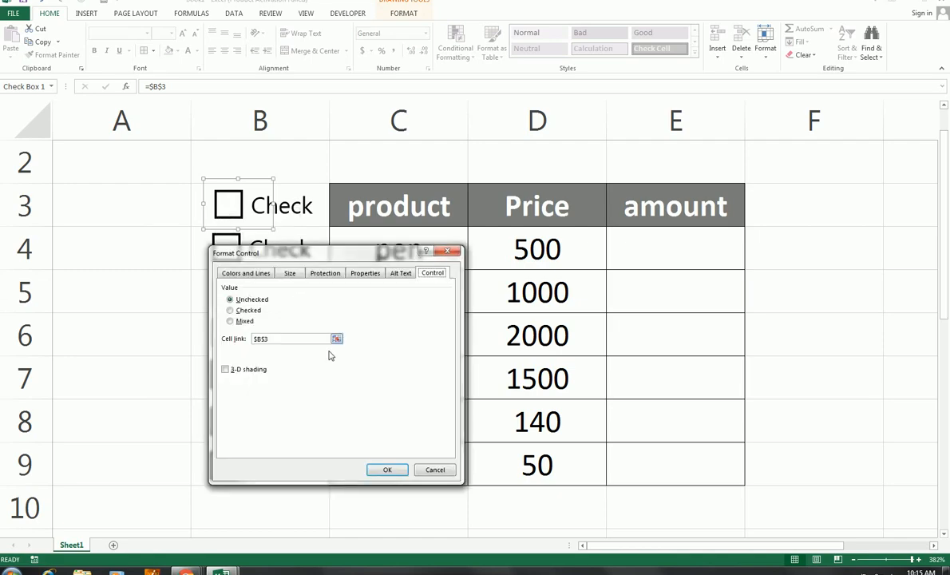
click(433, 470)
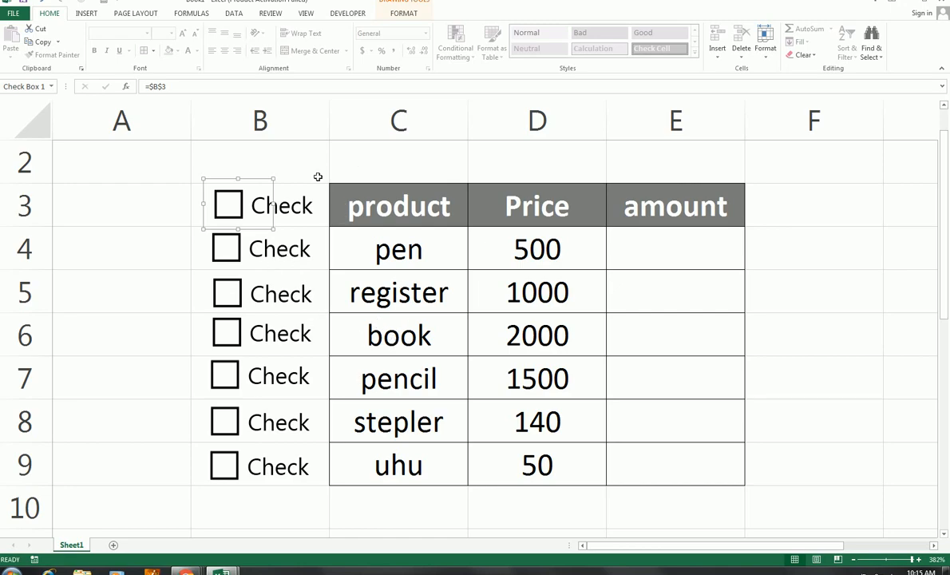
Move the whole table up one row to C2:E8 and remove the extra check box in row 9
drag(346, 202, 587, 421)
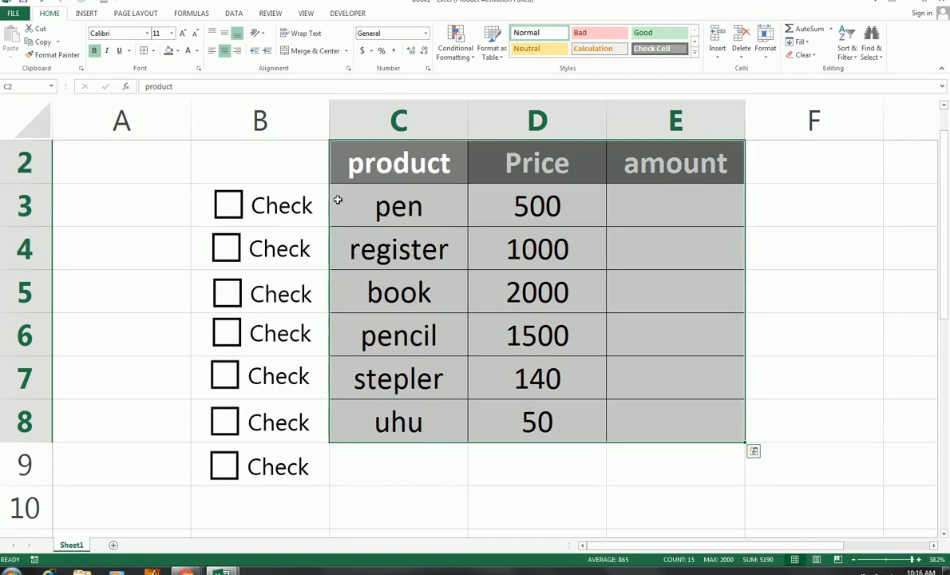
right_click(255, 466)
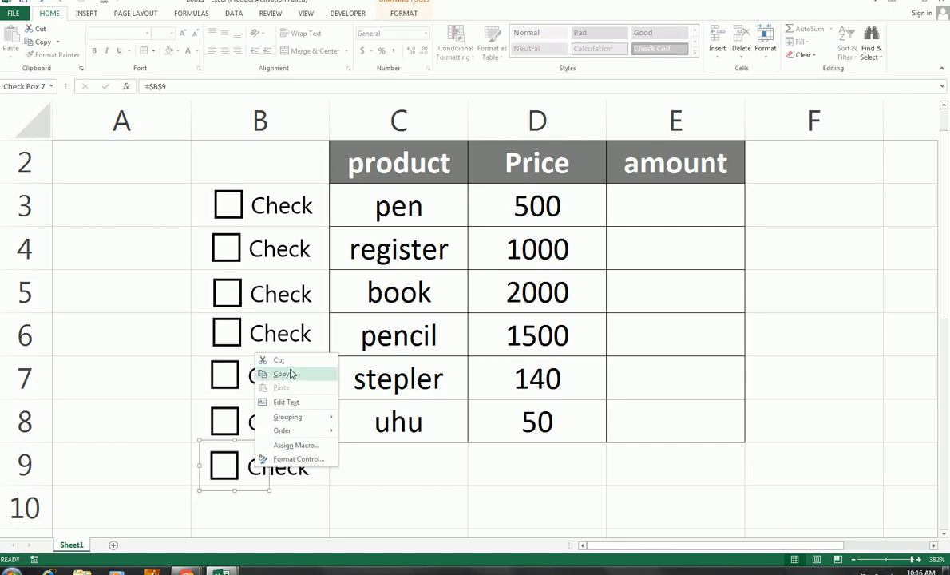
click(279, 360)
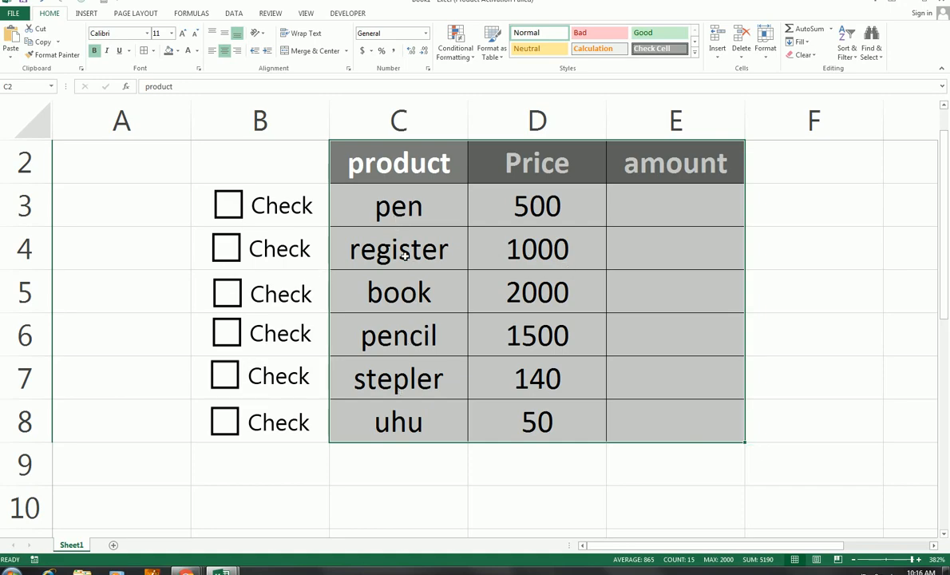
Align the six check boxes to their right edges and shift them together to the left side of column B
click(618, 209)
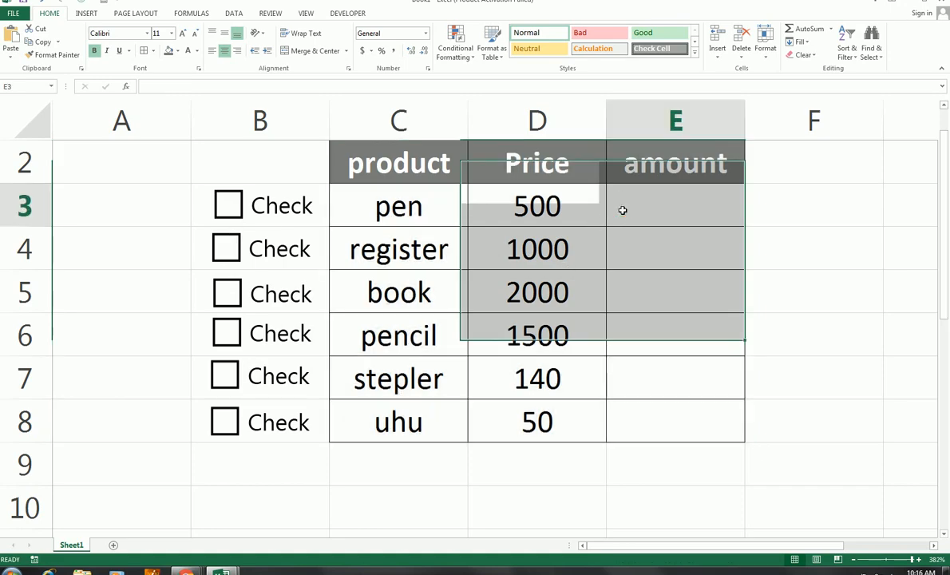
right_click(233, 209)
key(Escape)
ctrl+click(230, 264)
ctrl+click(217, 292)
ctrl+click(219, 338)
ctrl+click(223, 375)
ctrl+click(223, 421)
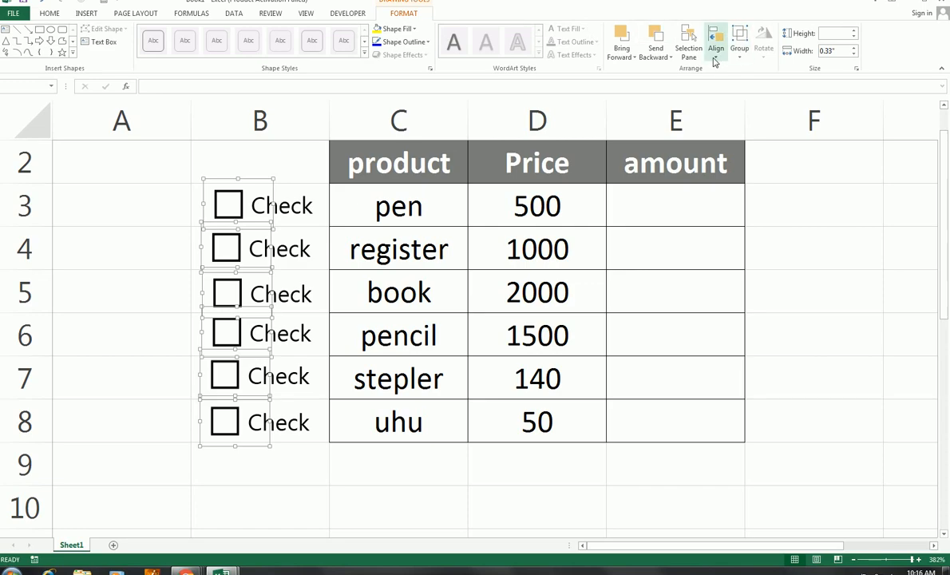
click(716, 54)
click(740, 95)
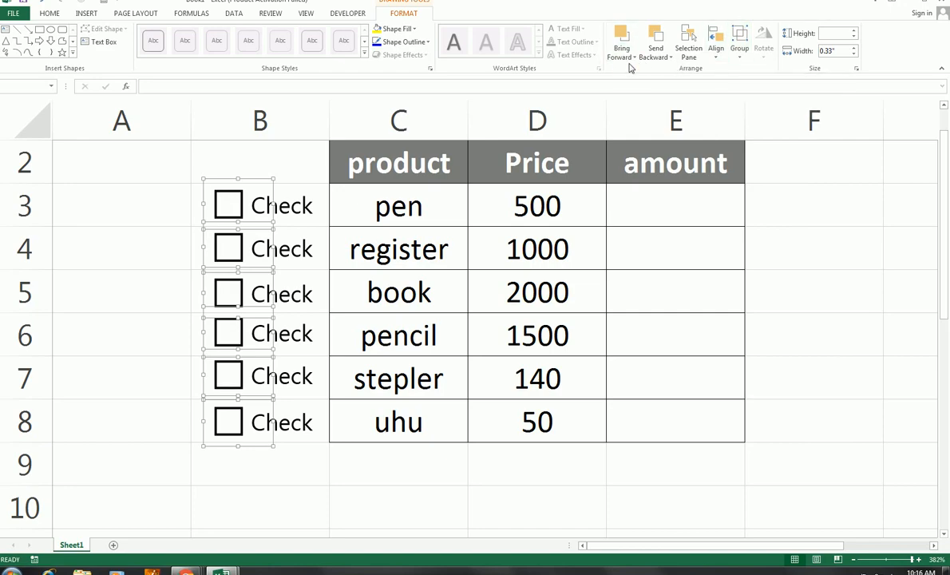
drag(264, 186, 238, 182)
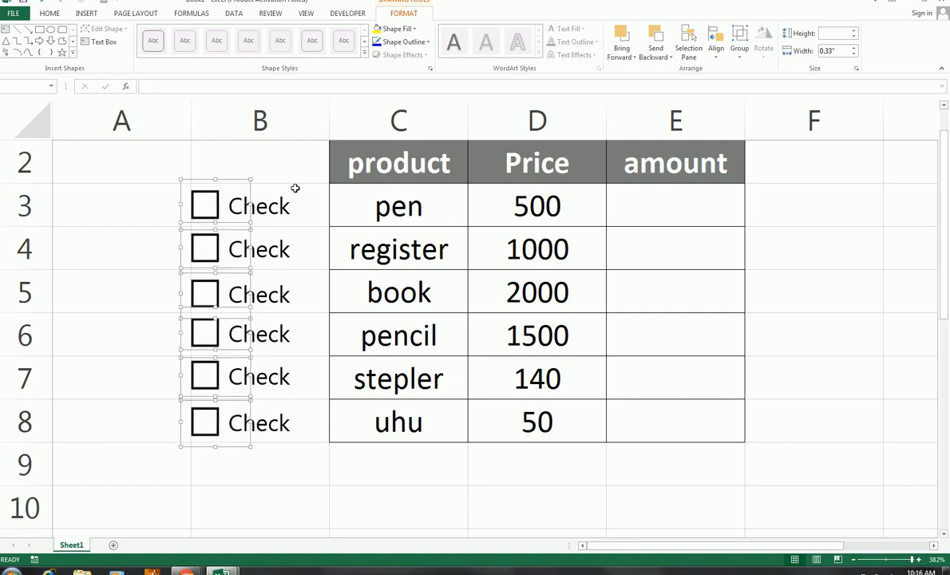
click(641, 208)
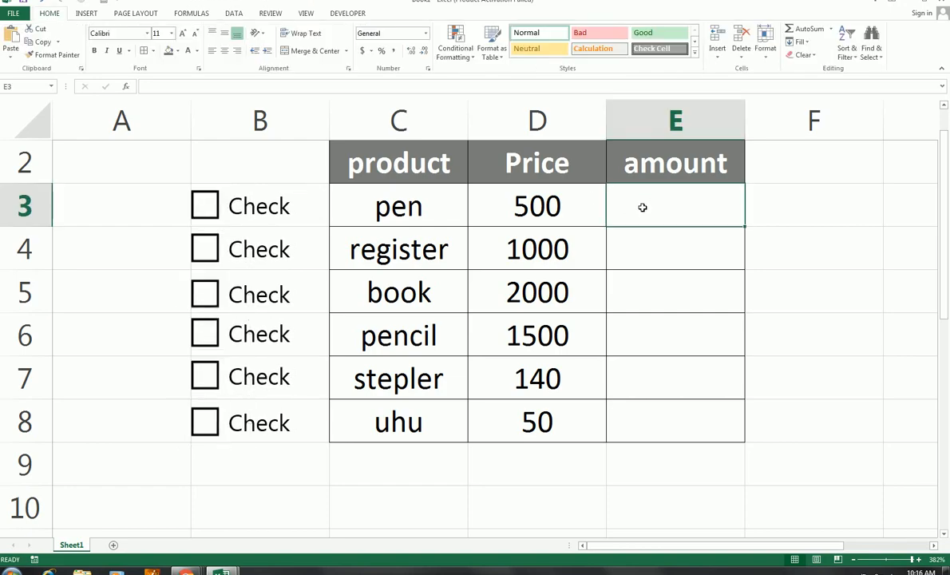
Enter =SUMIF(B3:B3,TRUE,D3:D3) in cell E3 and tick the check box in the pen row
text(=)
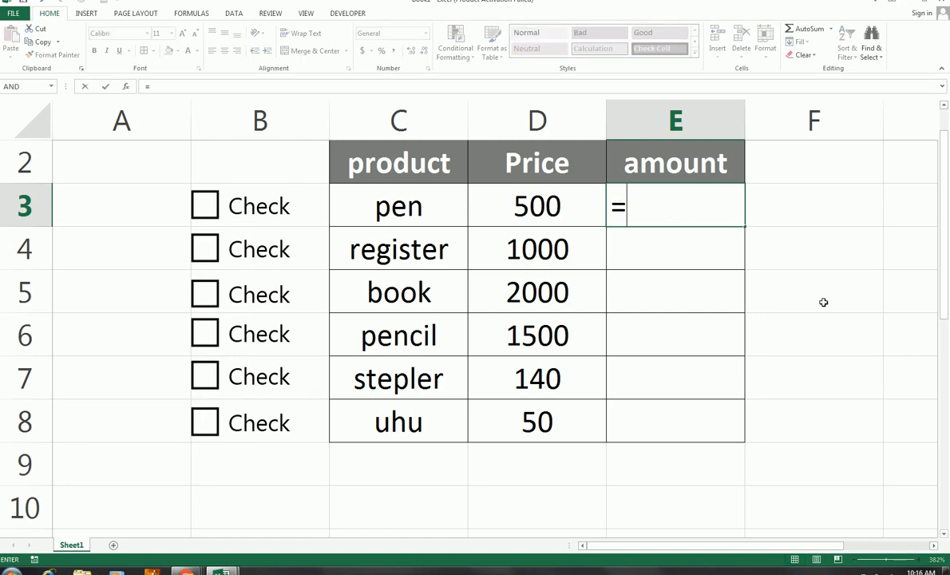
text(sumif()
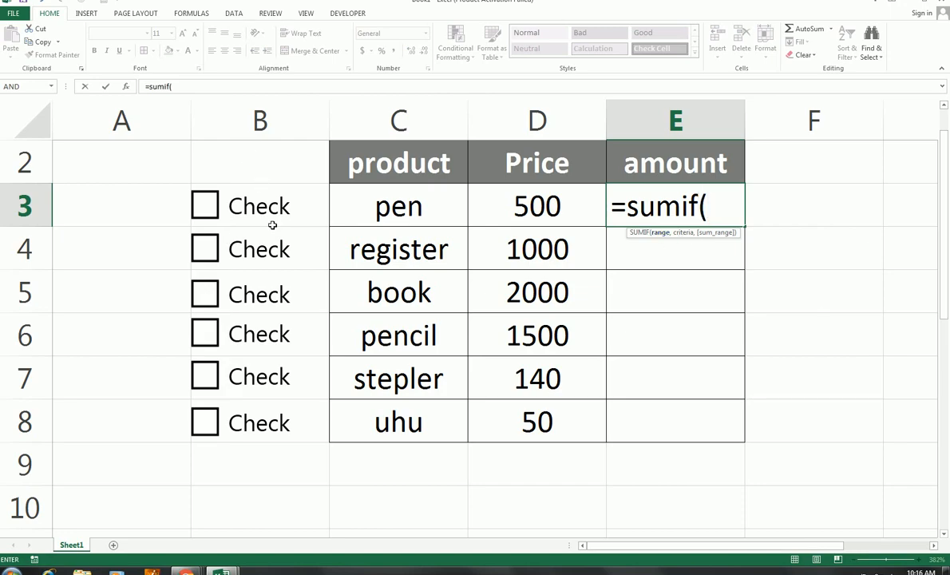
text(b)
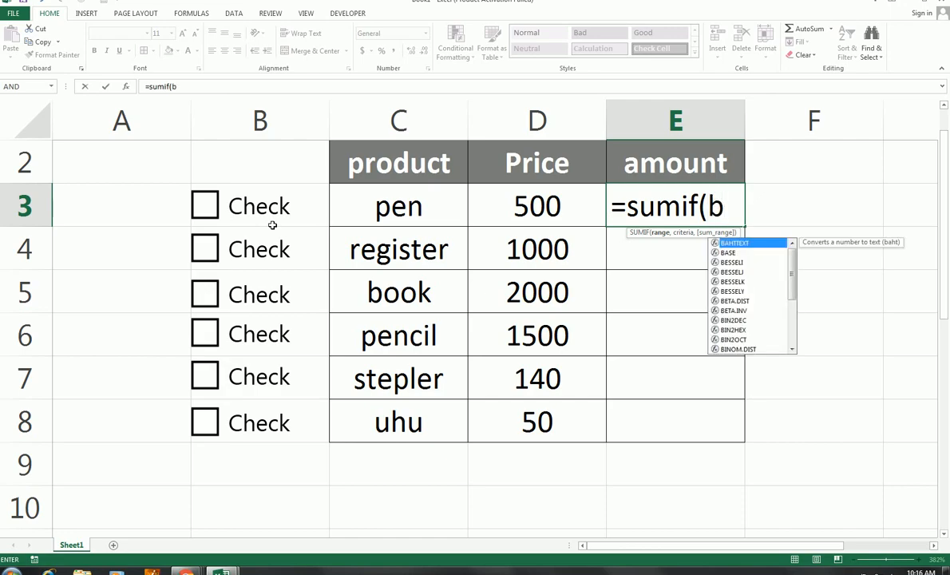
text(3)
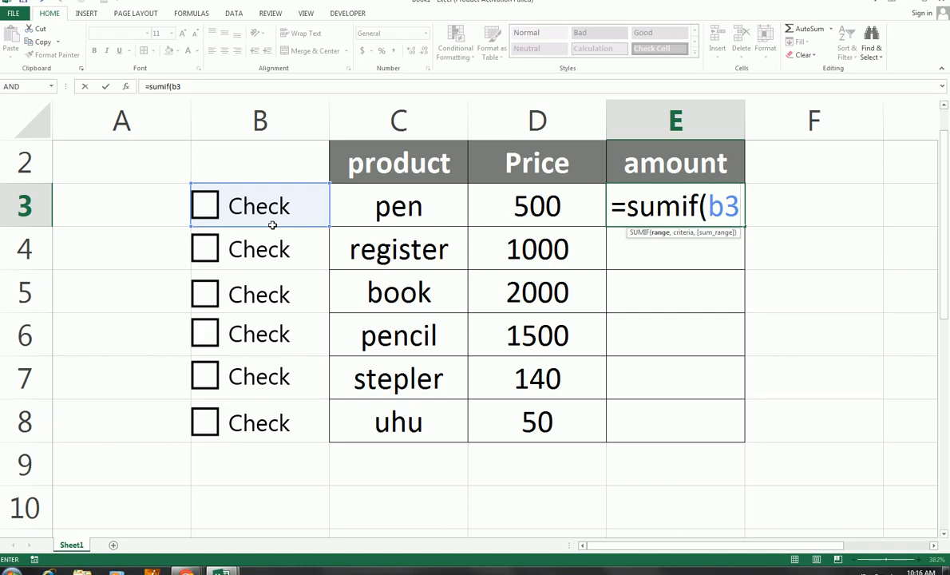
text(:b3)
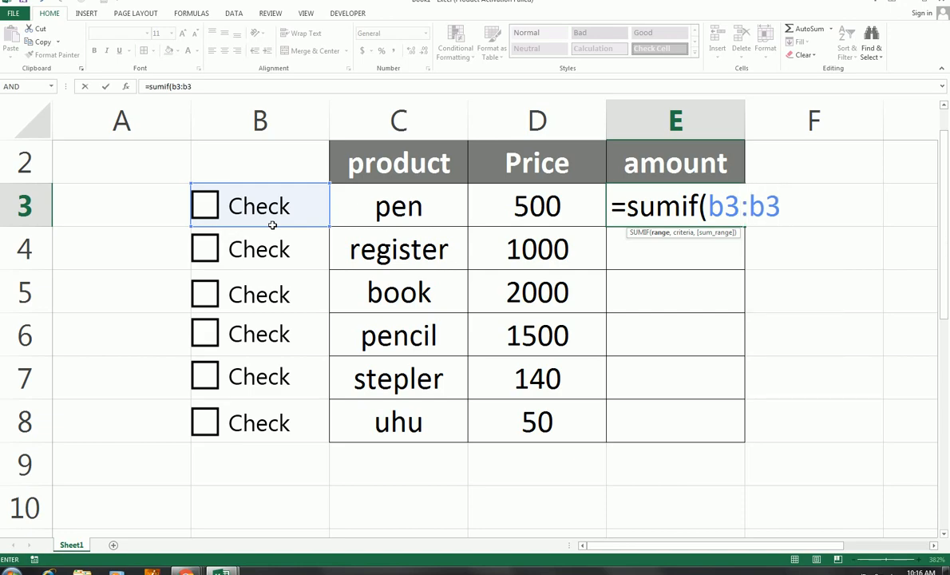
text(,true)
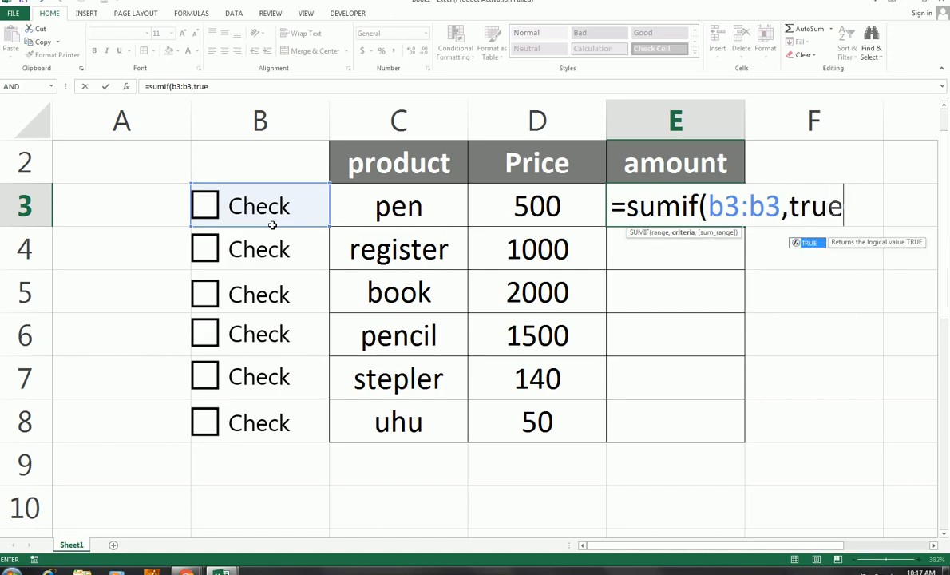
key(Tab)
text(,)
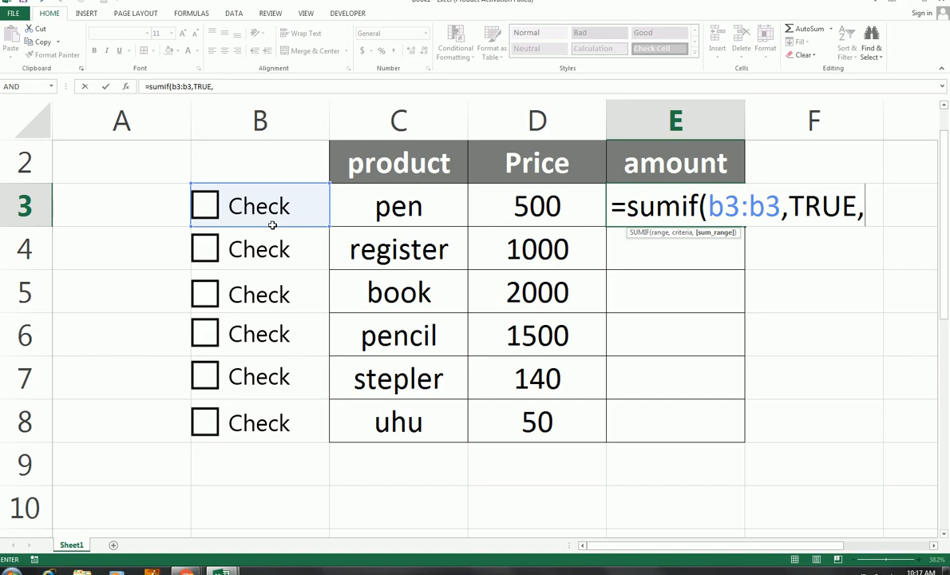
text(d3)
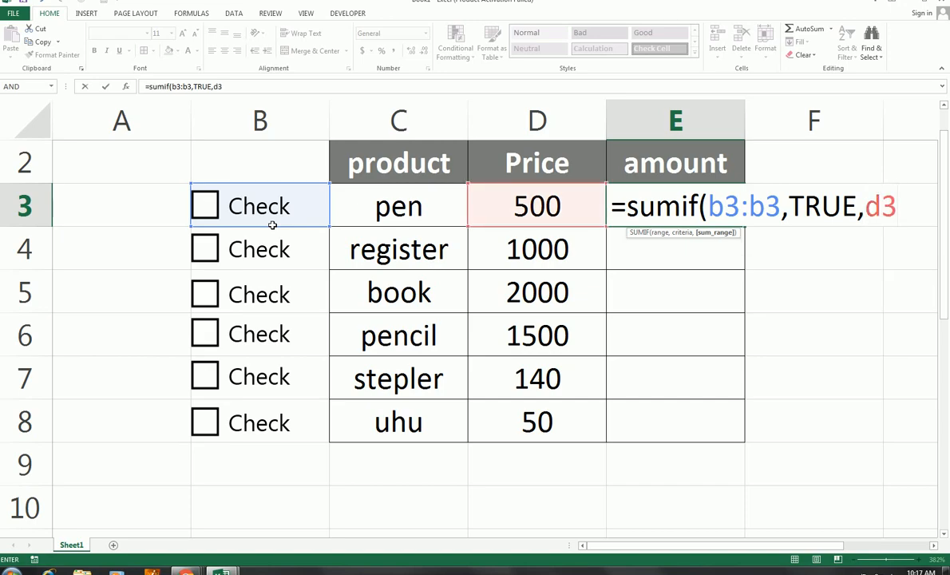
text(:)
text(d3)
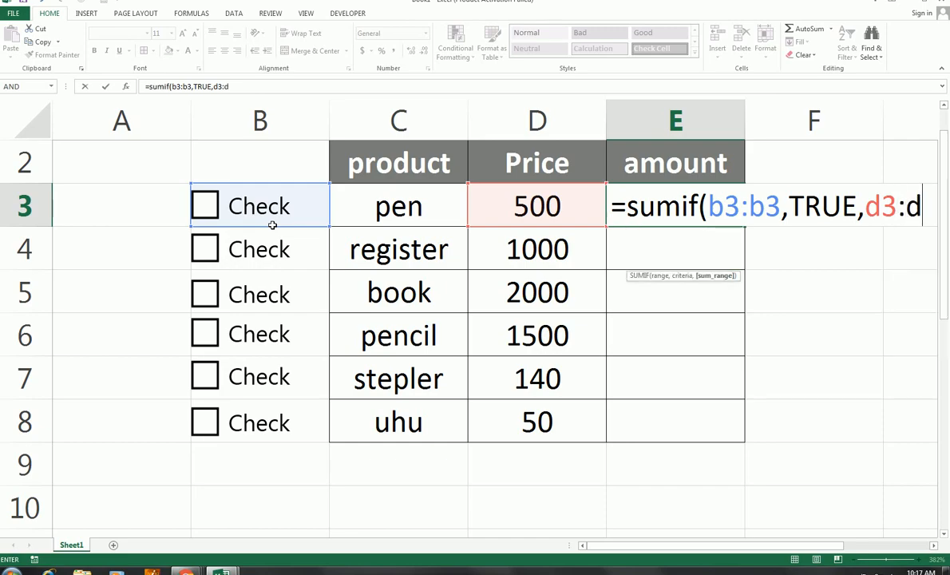
text())
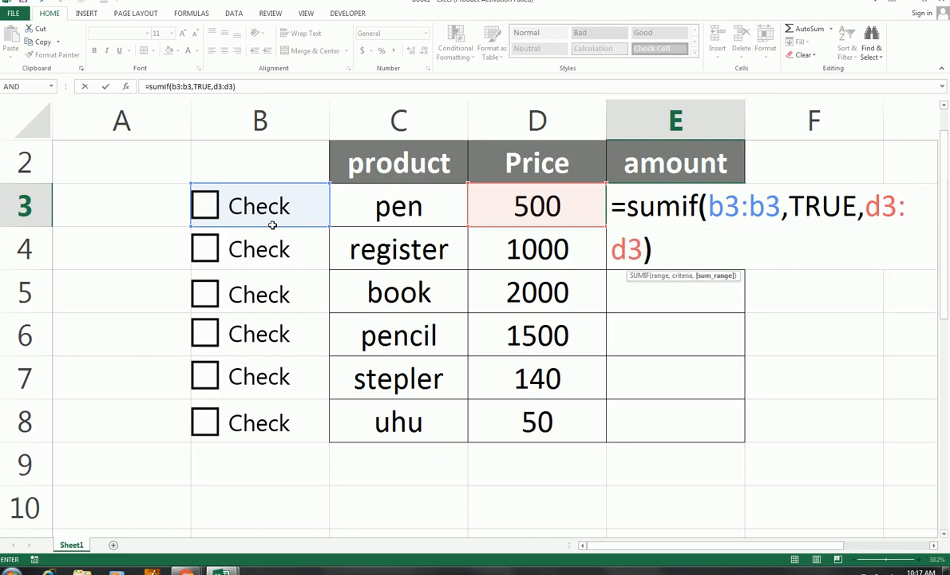
key(Return)
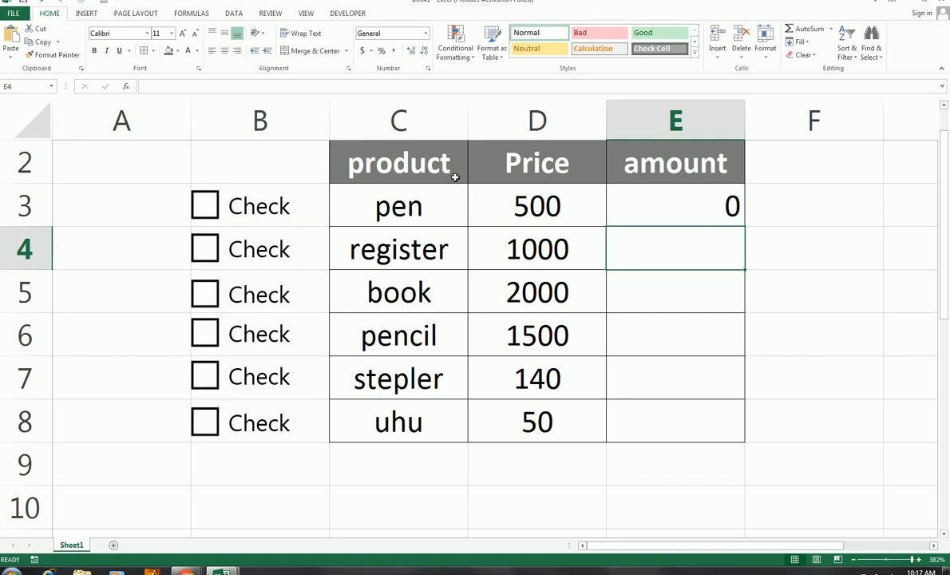
click(205, 207)
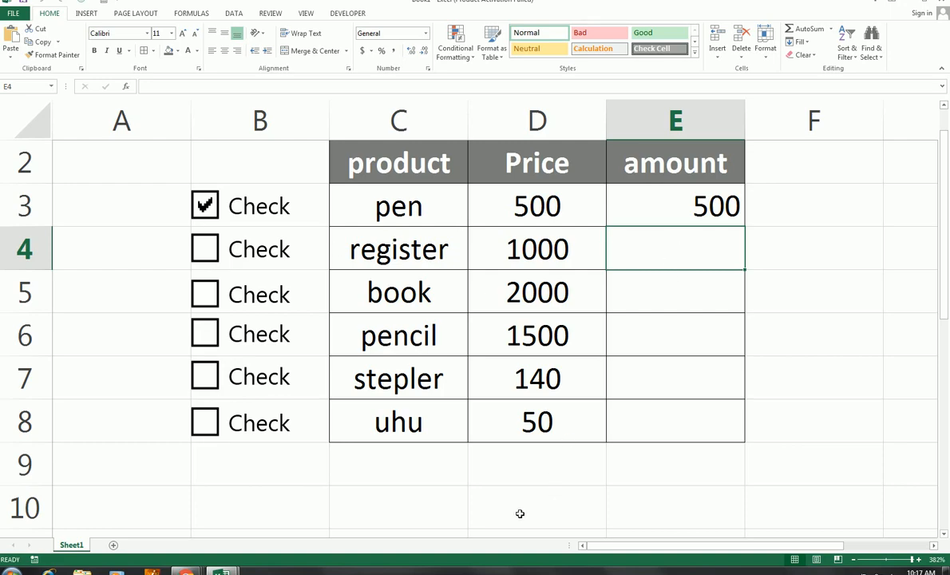
Merge and center cells C10:D10 and label the merged cell Net Amount
click(631, 501)
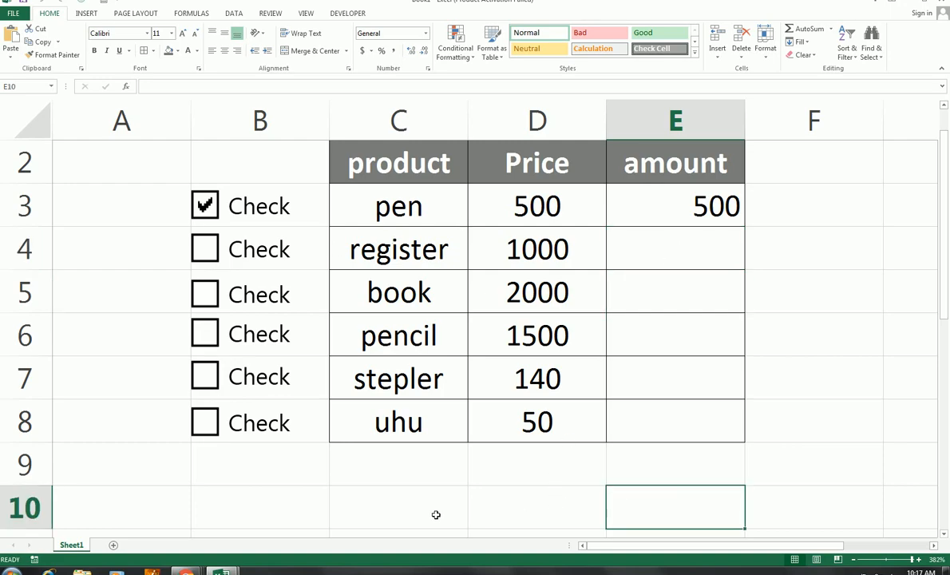
drag(436, 514, 553, 514)
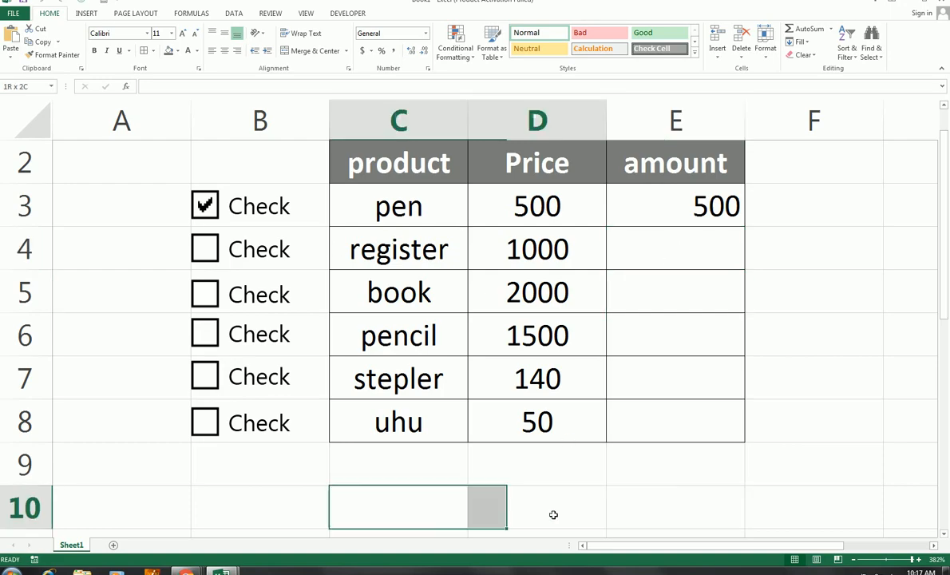
click(316, 53)
text(tto)
key(BackSpace)
key(BackSpace)
key(BackSpace)
text(n)
key(BackSpace)
text(Net A)
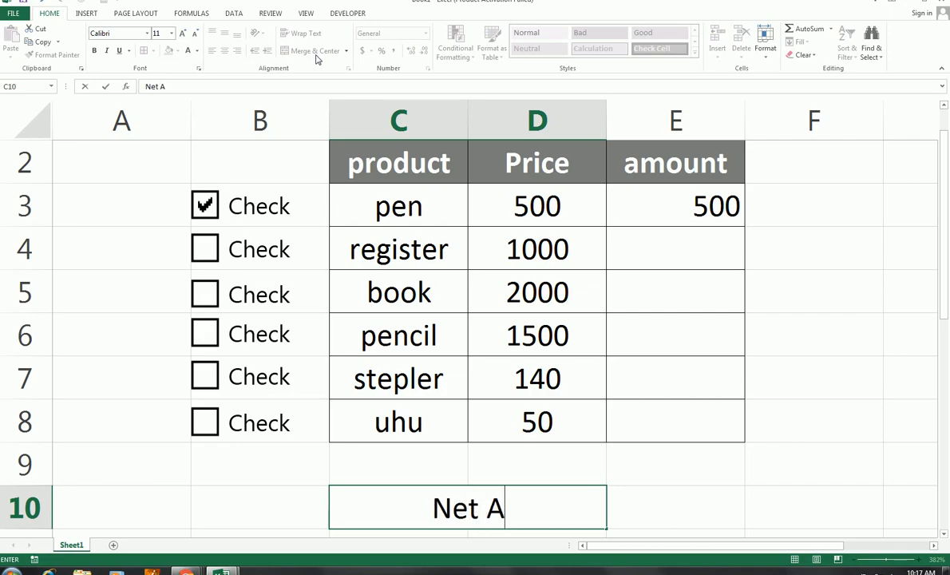
text(mount)
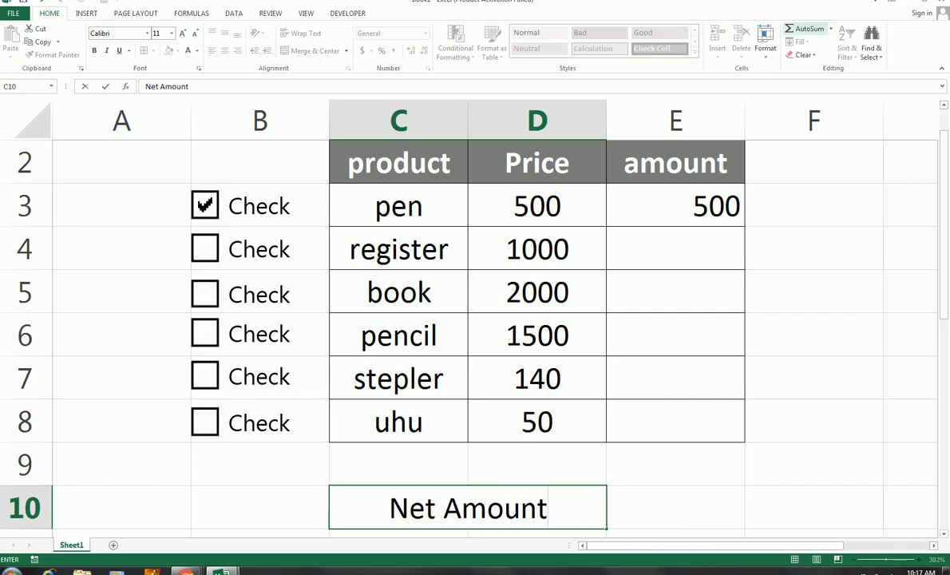
click(529, 435)
Format the Net Amount row C10:E10 with a black fill and white text
drag(459, 499, 654, 519)
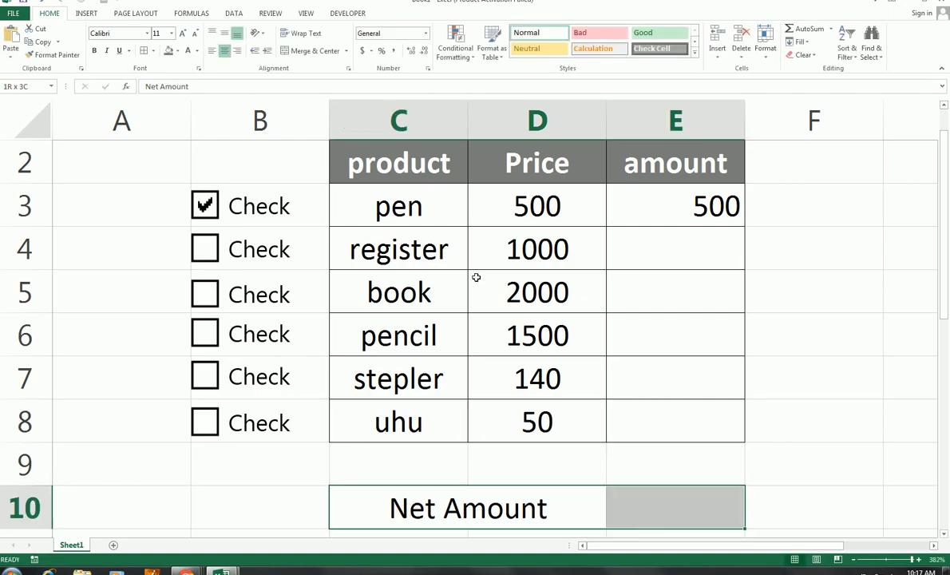
click(177, 50)
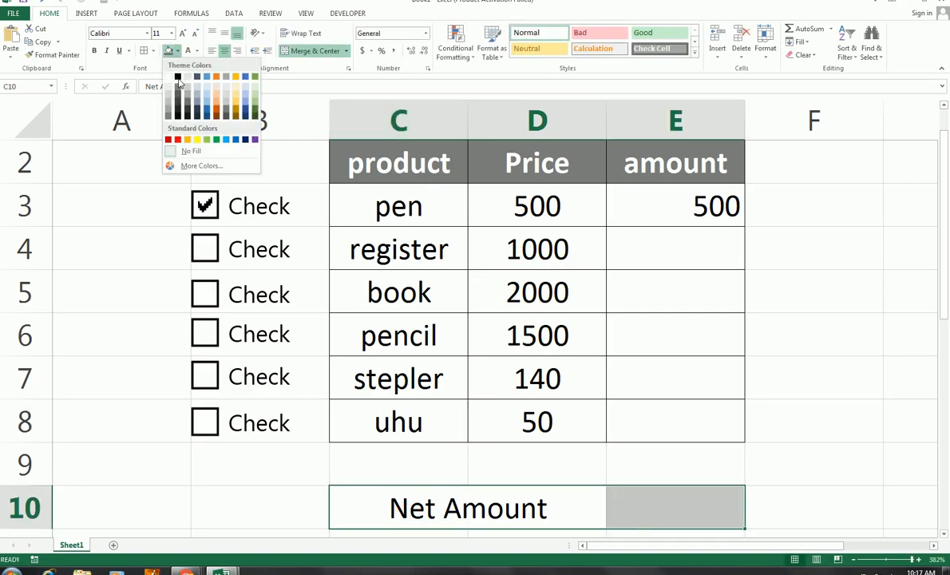
click(171, 76)
click(190, 49)
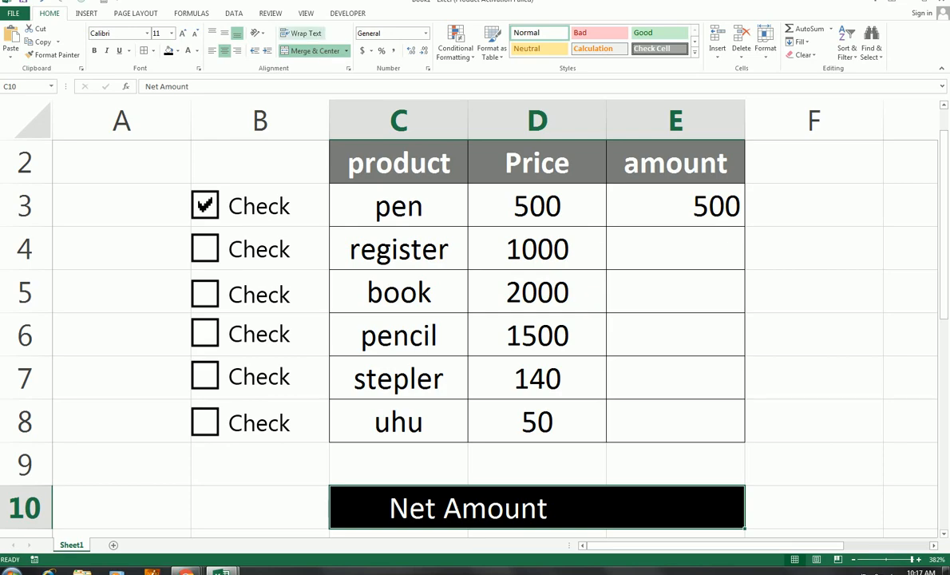
Enter =SUM(E3:E8) in cell E10 to total the amount column
click(651, 521)
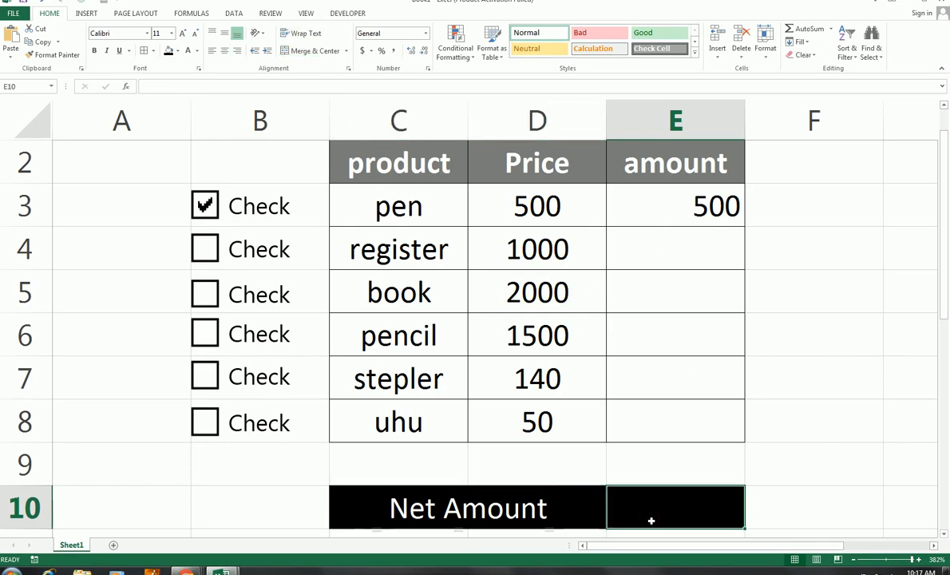
text(=sum()
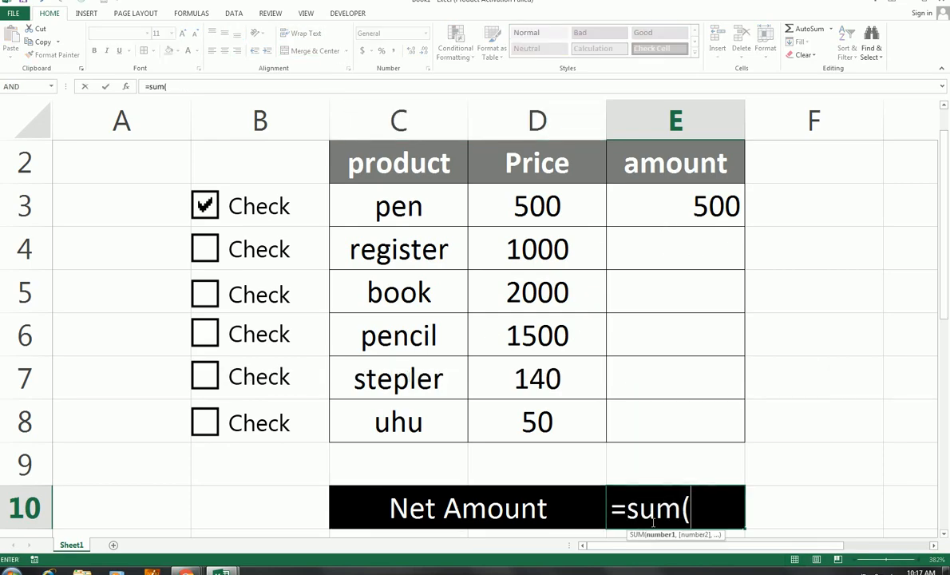
drag(624, 408, 688, 212)
text())
key(Return)
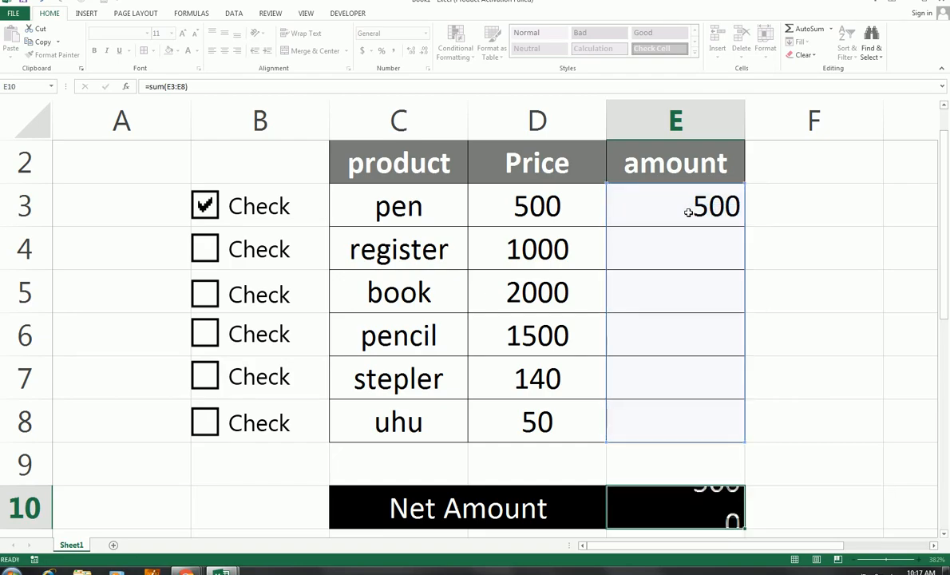
Apply the comma number style to the net amount total in E10
scroll(720, 233, up, 1)
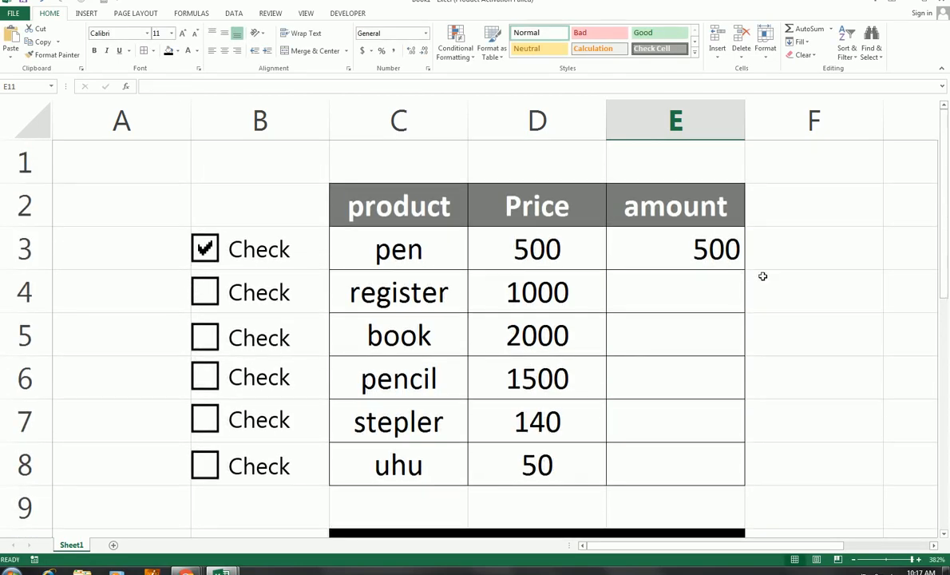
drag(256, 205, 685, 532)
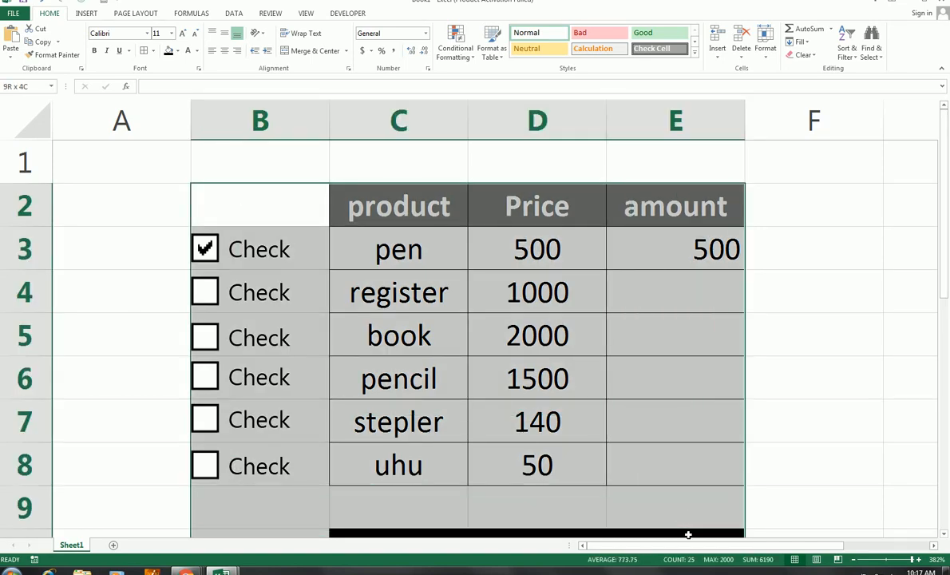
click(307, 13)
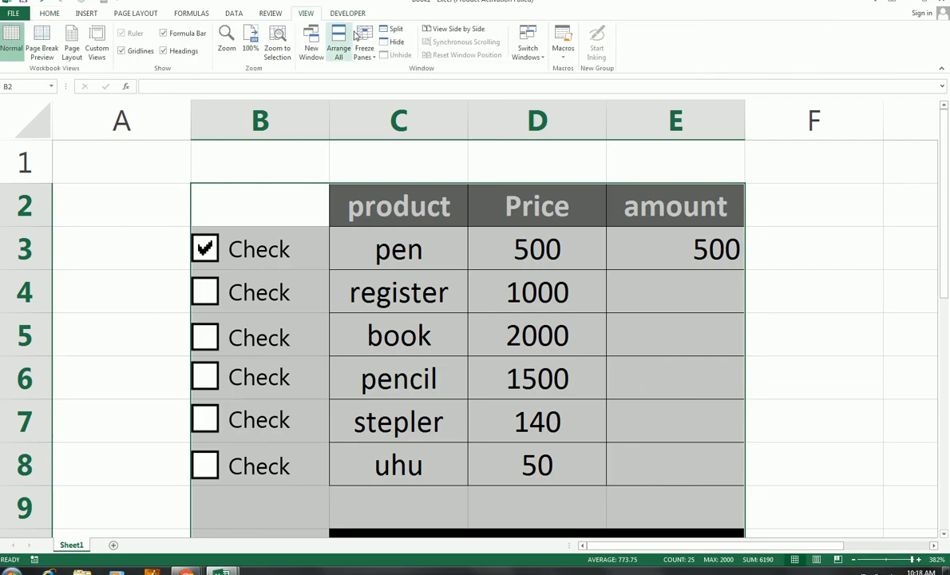
click(290, 56)
click(674, 511)
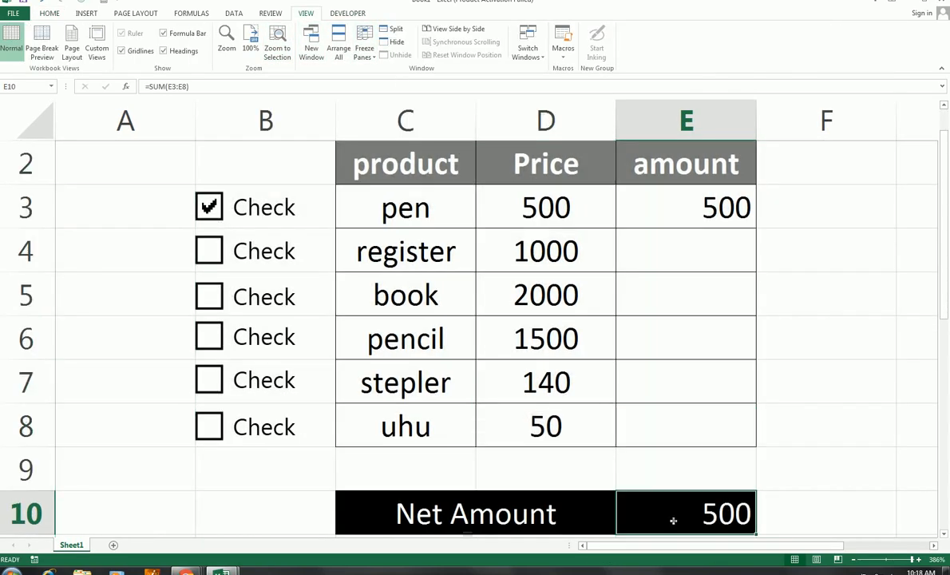
click(49, 14)
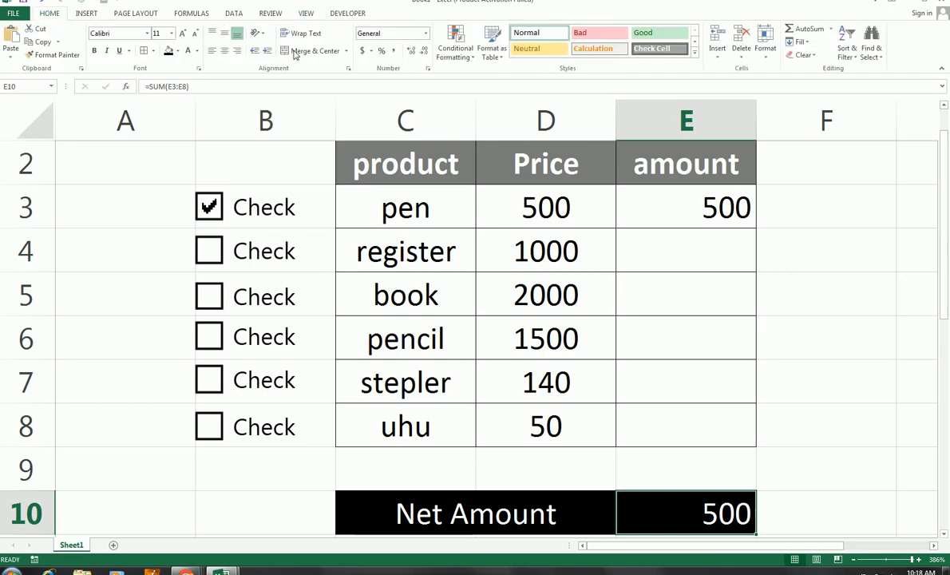
click(392, 50)
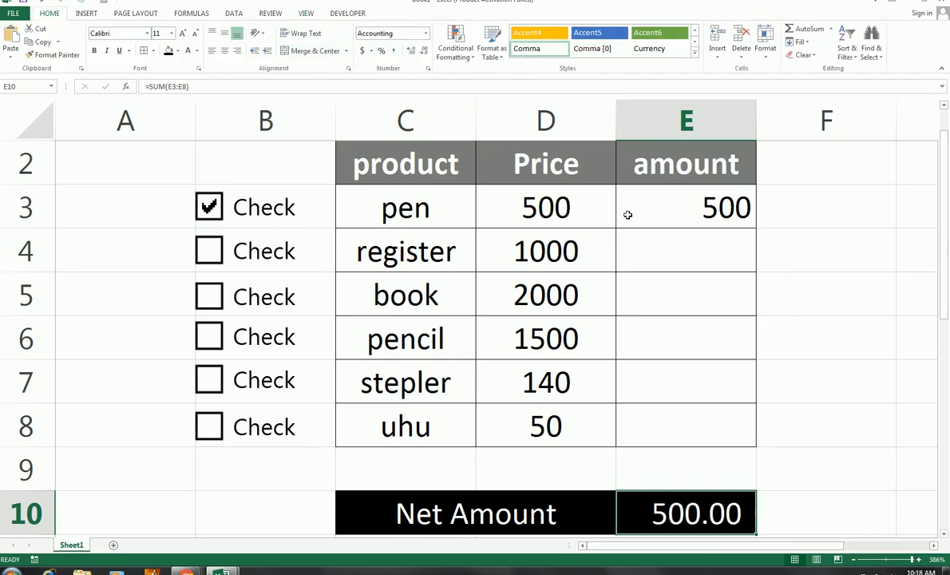
Tick the uhu row's check box and fill the E3 formula down through E8, leaving E9 empty
click(679, 211)
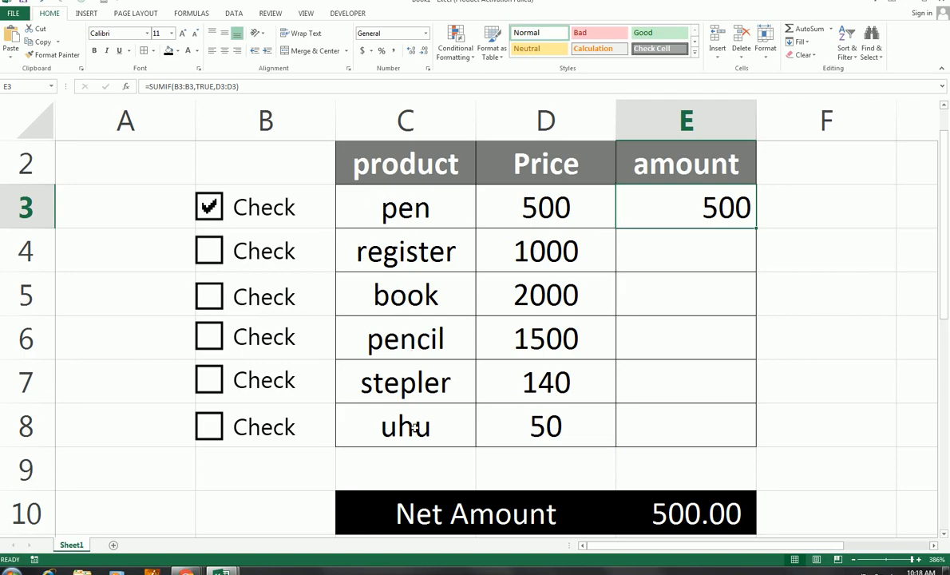
click(209, 427)
double_click(756, 229)
click(702, 486)
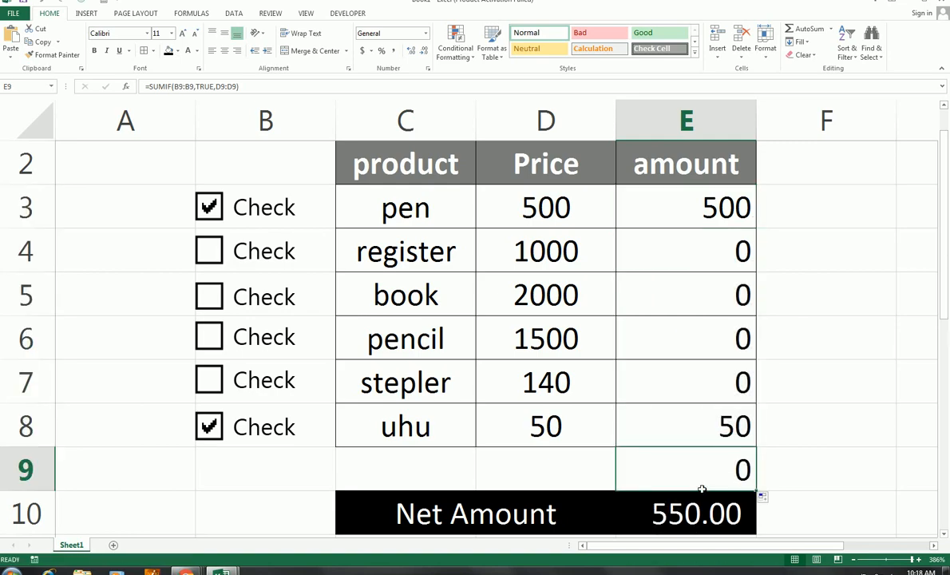
key(Delete)
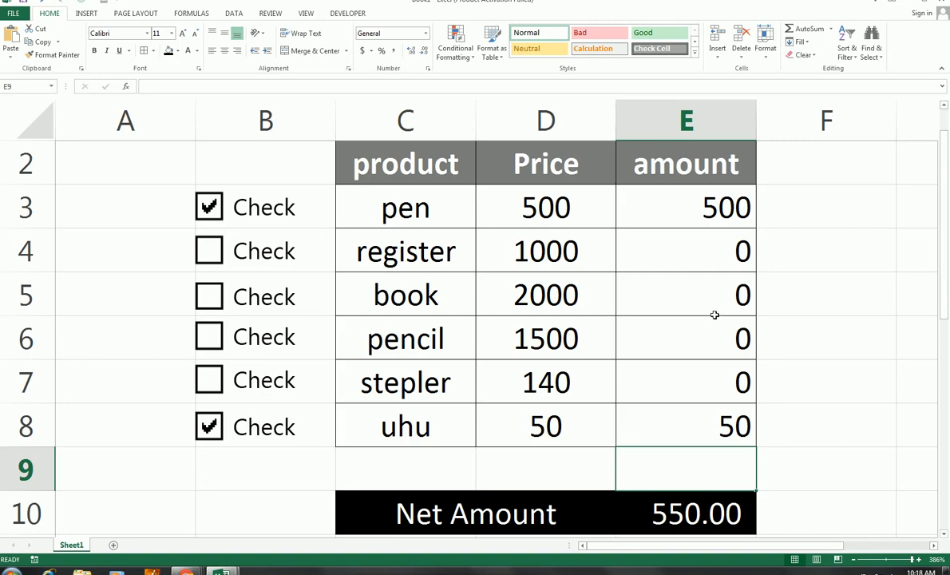
Tick the book row's check box and autofit the width of column E
click(207, 295)
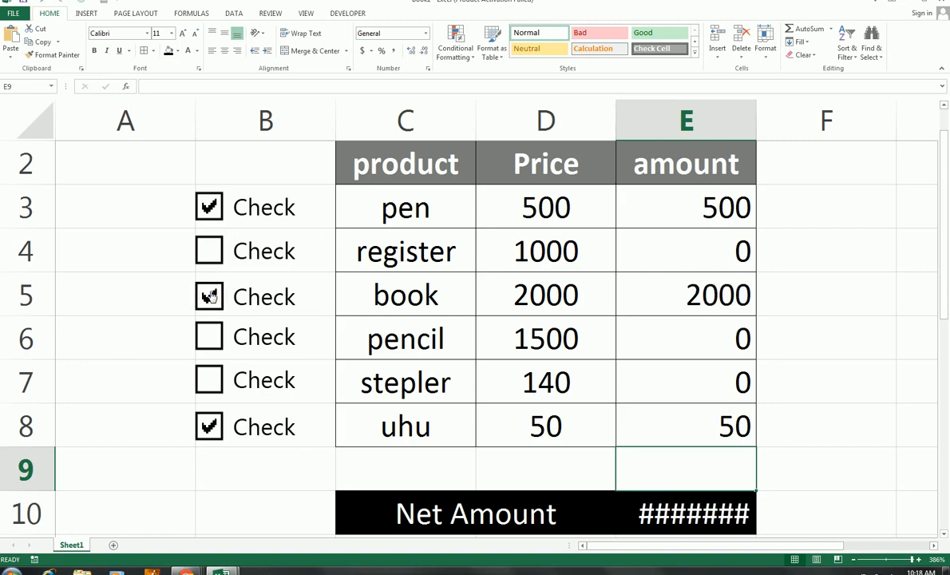
double_click(756, 121)
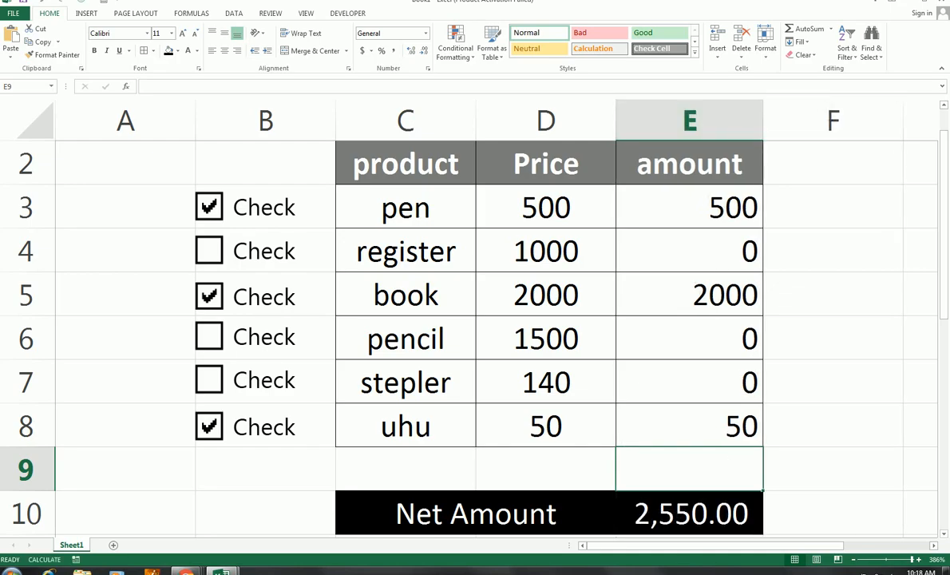
Add a thick outside border around the product table C2:E8
drag(344, 156, 672, 429)
click(154, 50)
click(165, 178)
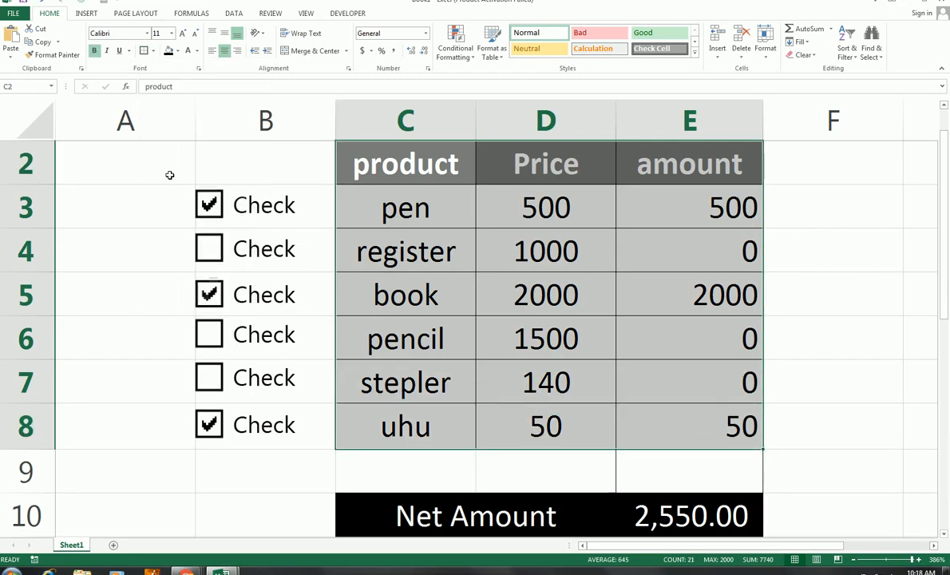
click(170, 174)
click(395, 206)
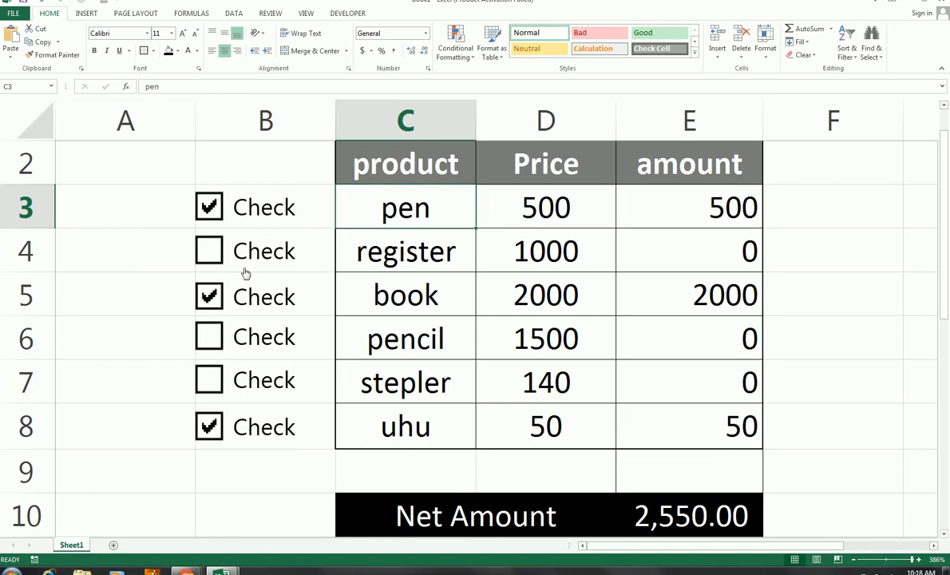
Test the amount formulas by clearing the pen, book and uhu check boxes and ticking all three again
click(211, 206)
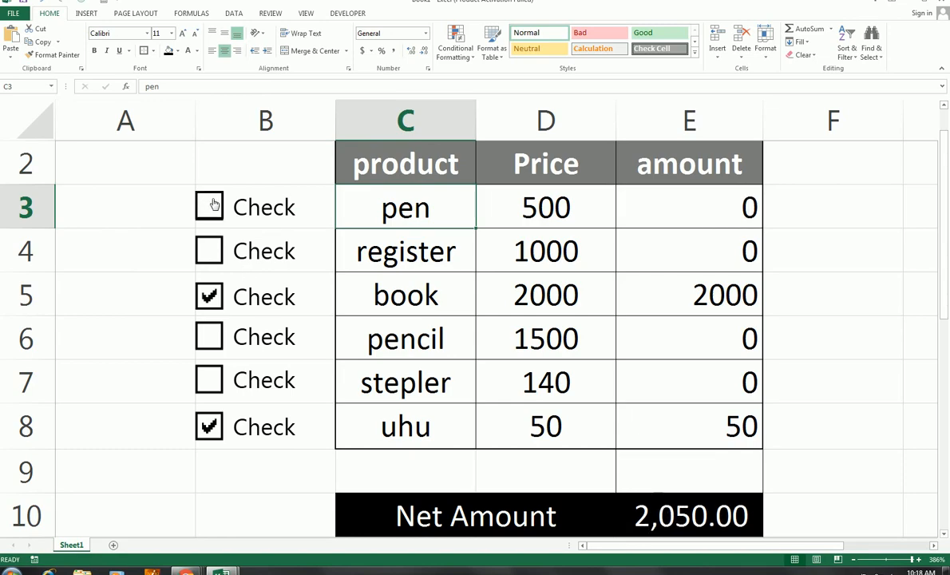
click(214, 301)
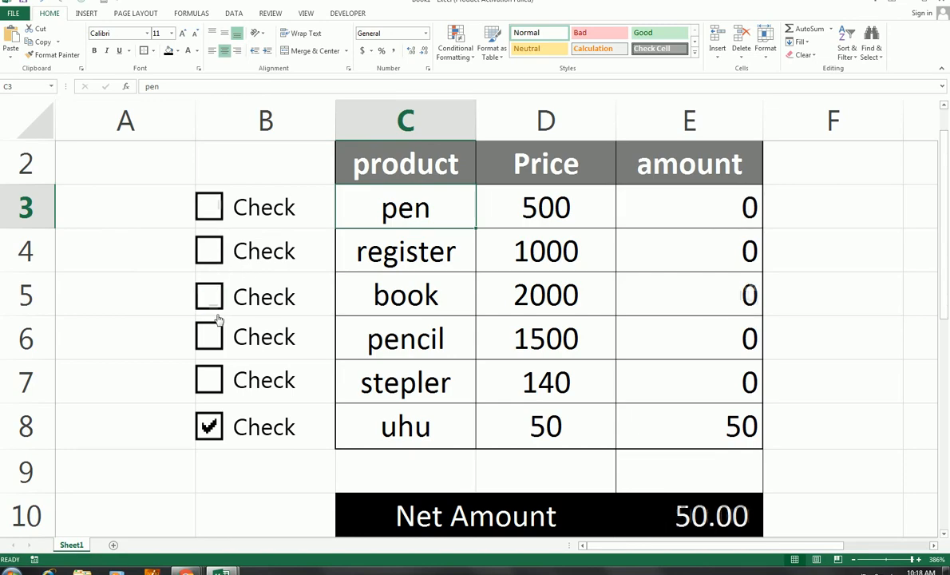
click(217, 424)
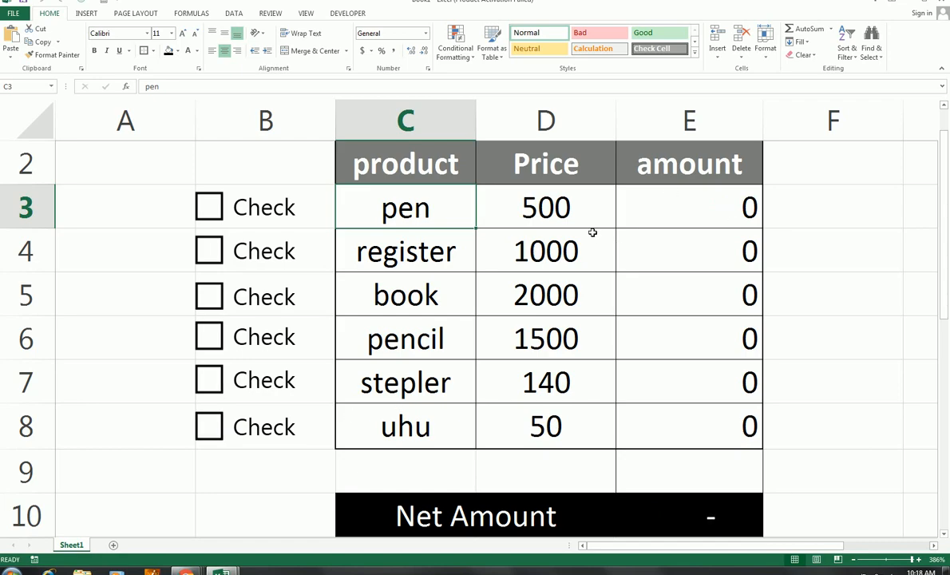
click(207, 207)
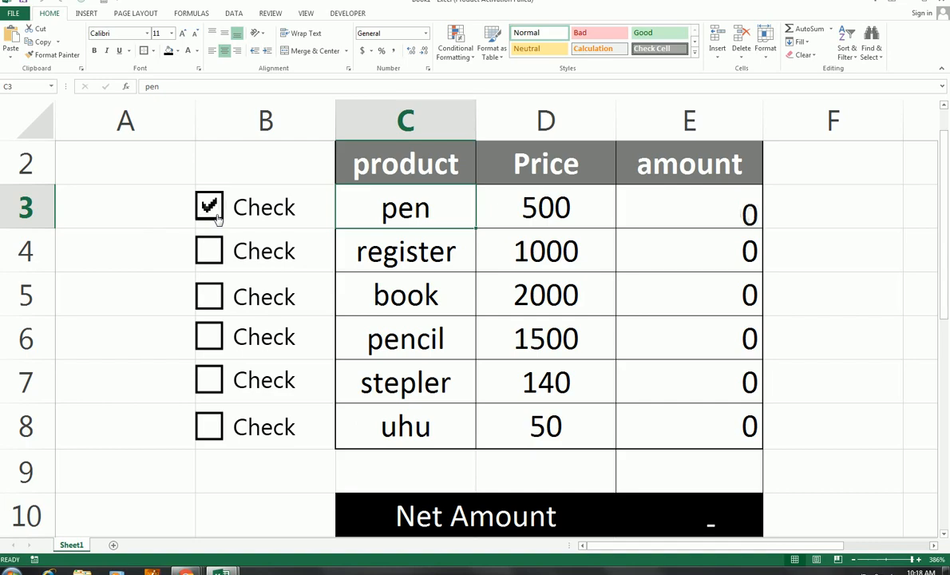
click(207, 296)
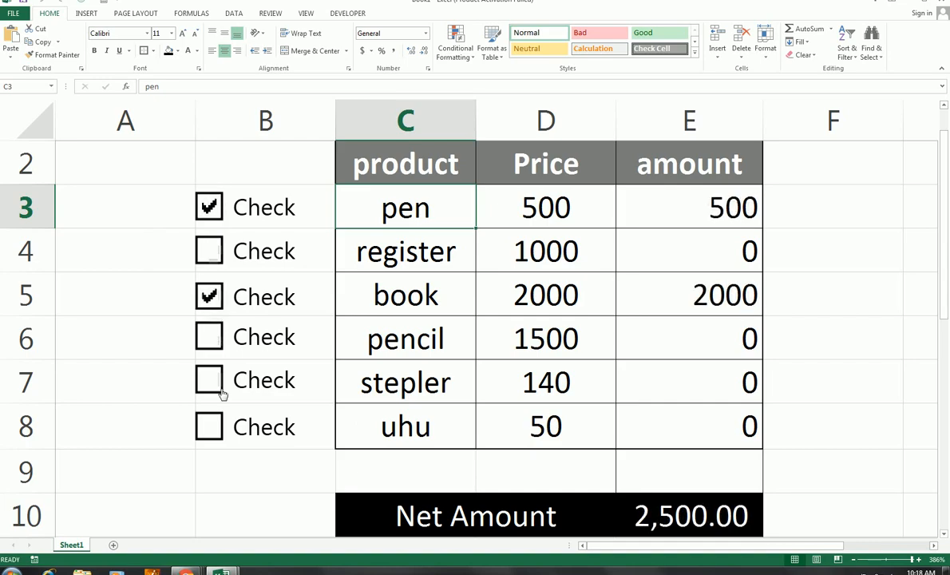
click(209, 428)
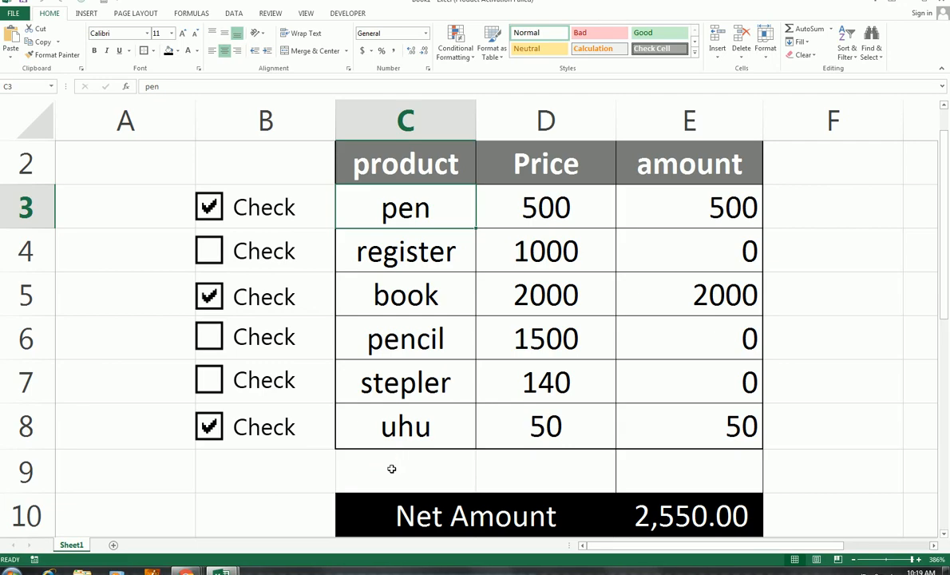
Clear the check boxes in the pen, book and uhu rows
click(209, 206)
click(208, 296)
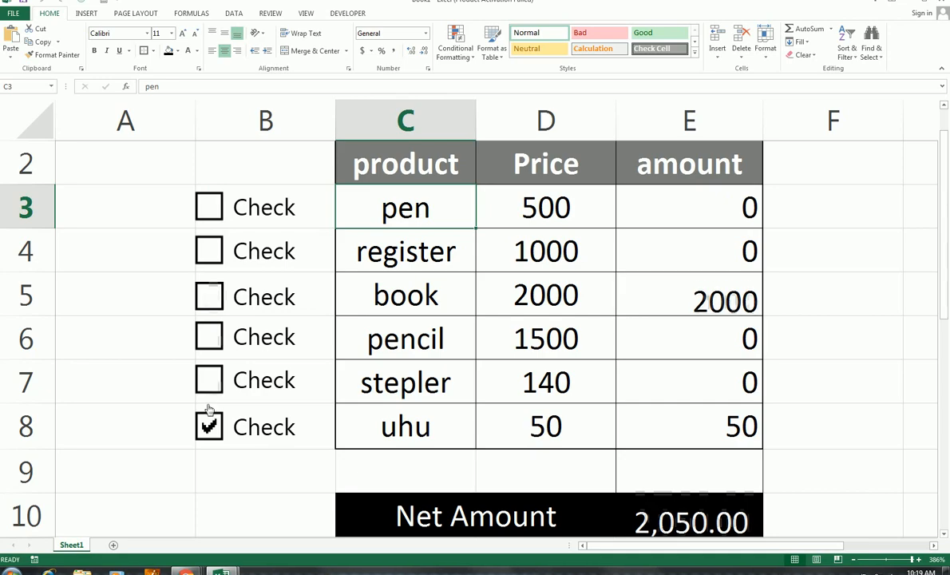
click(209, 419)
Try the English (United States) dollar accounting format on the amounts in E3:E8, and settle on the comma number style
drag(675, 180, 669, 423)
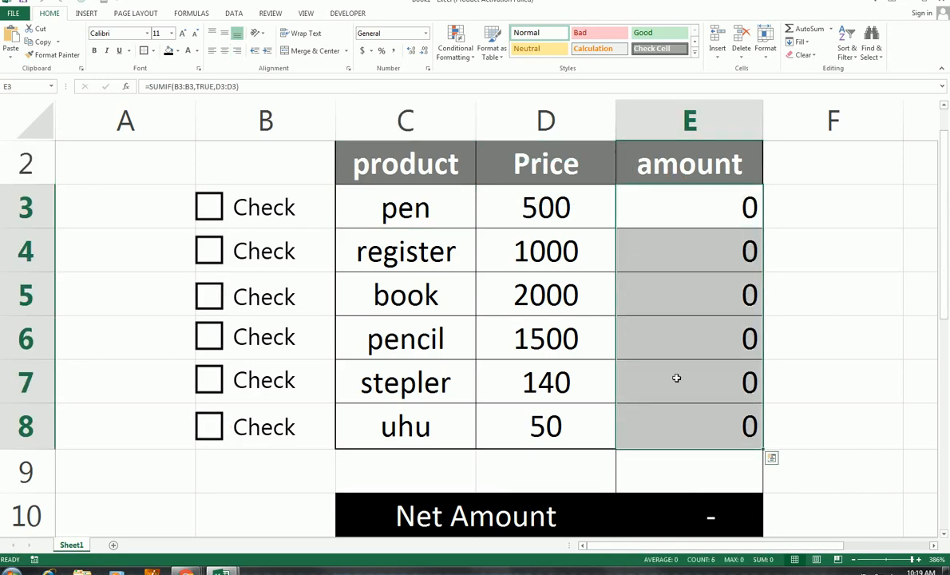
click(391, 51)
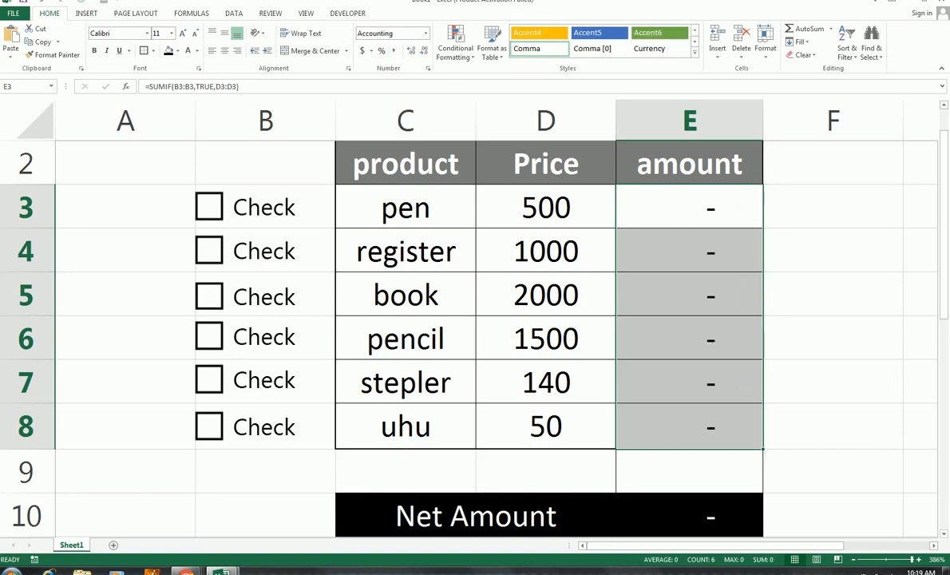
click(370, 51)
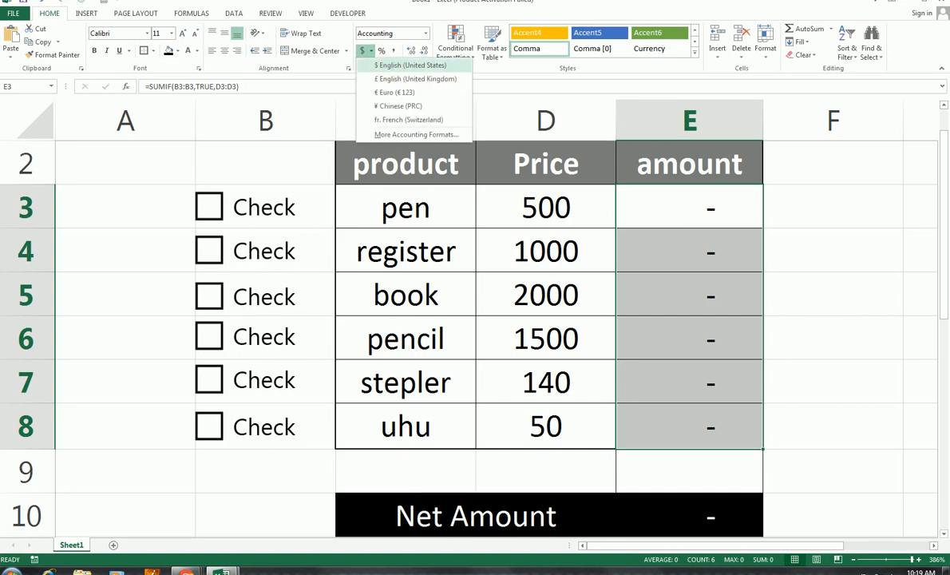
click(410, 65)
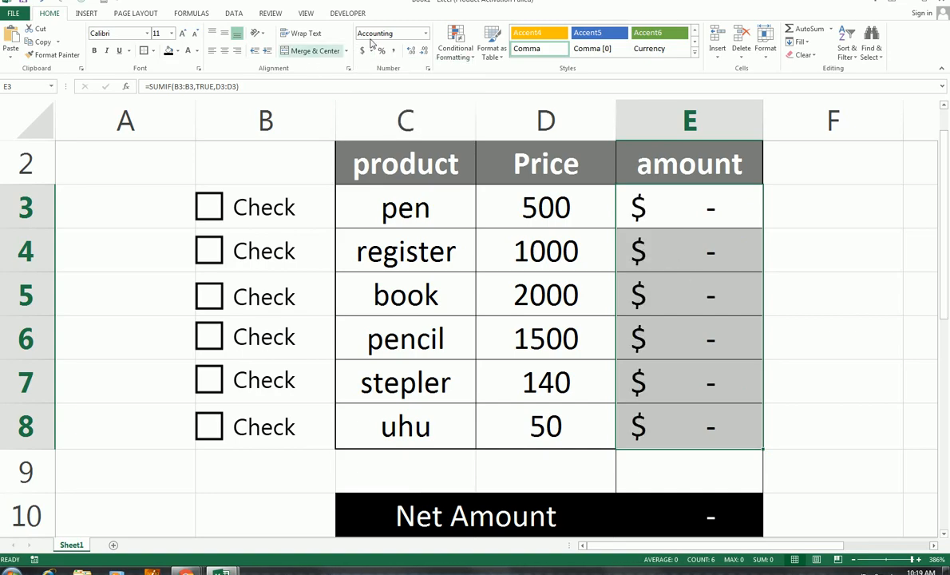
click(426, 35)
click(426, 52)
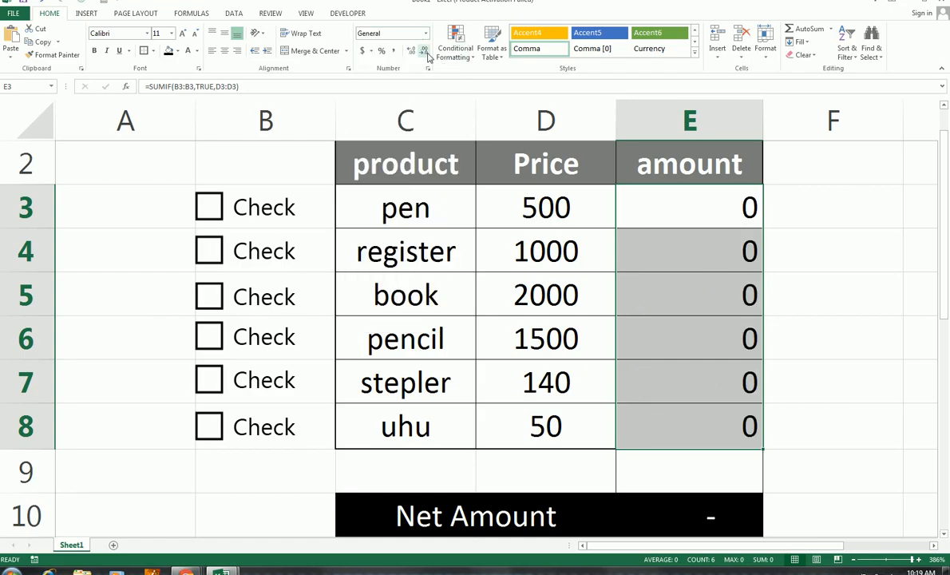
click(362, 51)
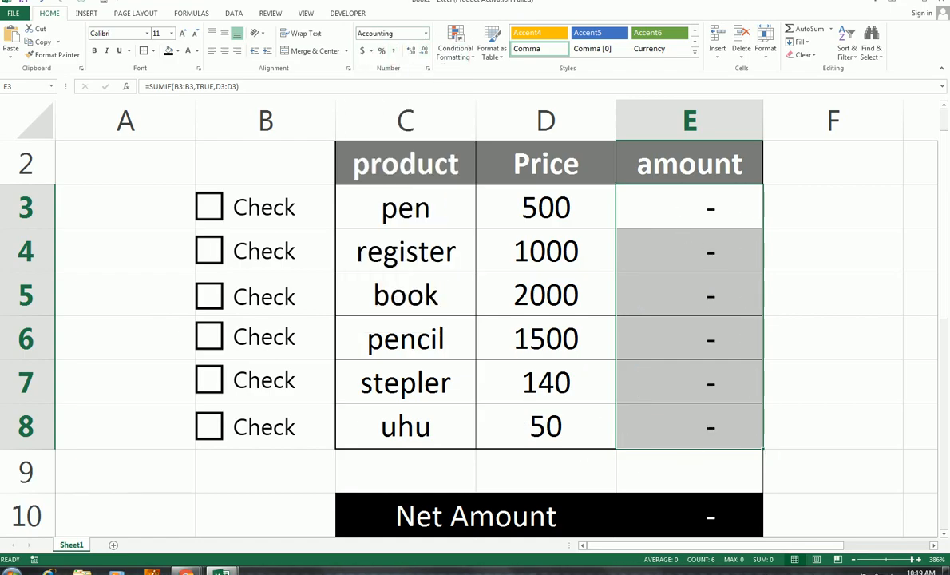
Reduce the height of row 9 and tick the check boxes in the pen and book rows
drag(46, 493, 53, 477)
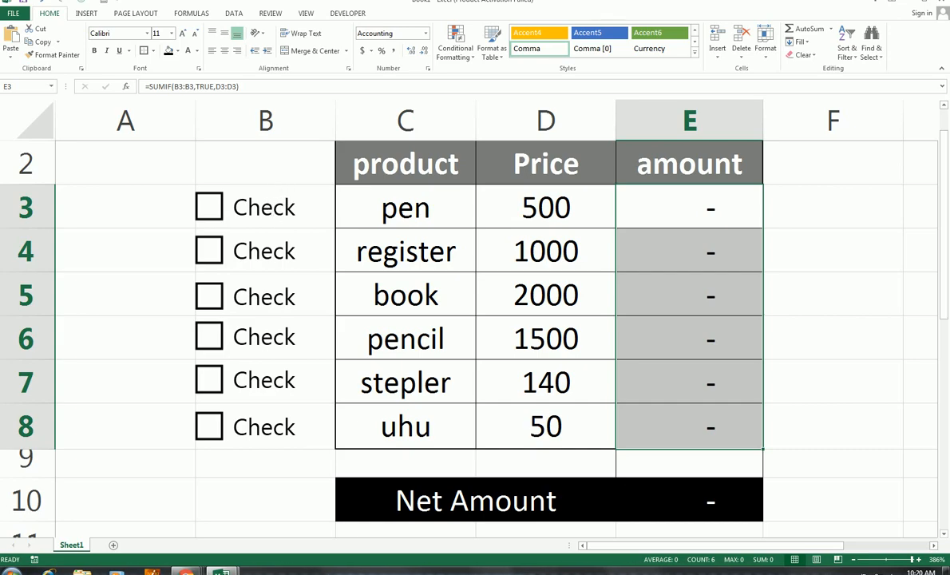
click(297, 200)
click(212, 288)
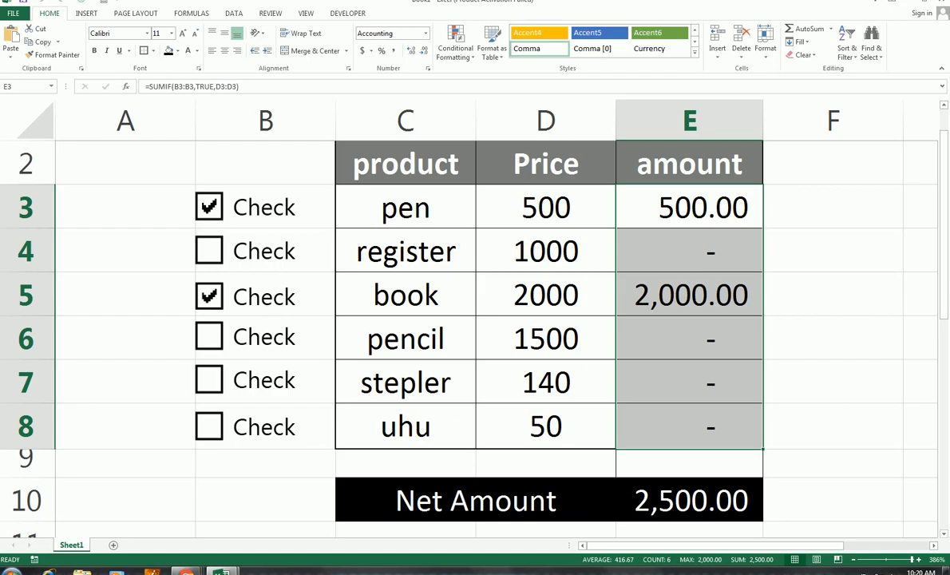
Preview the Accent5 cell style on the check boxes' linked cells B3:B8 without applying it, and deselect the range
drag(162, 192, 240, 342)
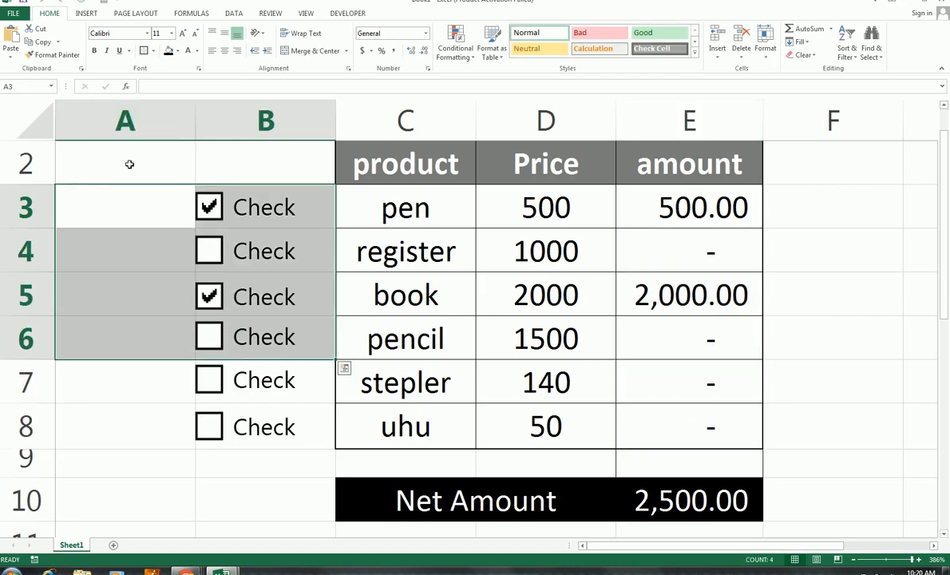
key(Right)
key(shift+Down)
key(shift+Down)
key(shift+Down)
key(shift+Down)
key(shift+Down)
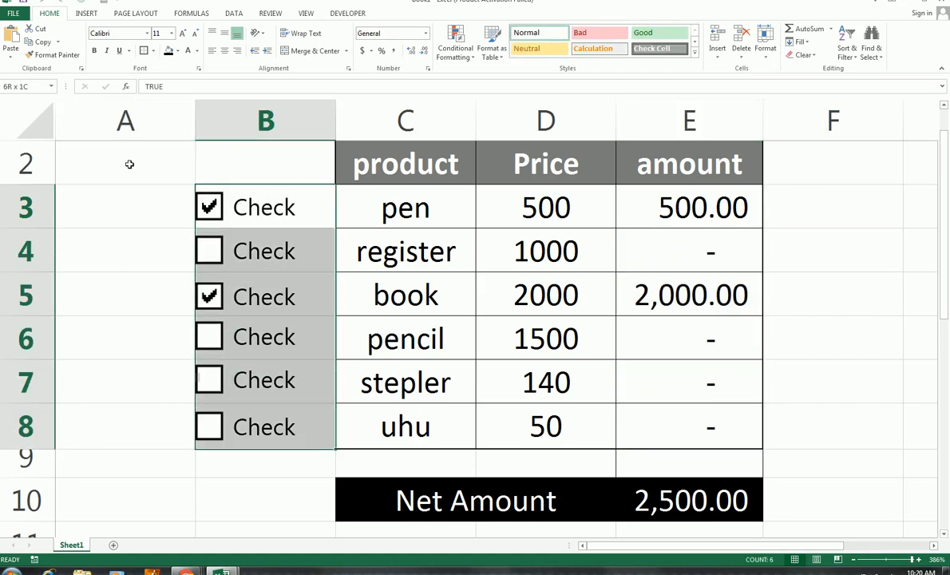
click(693, 51)
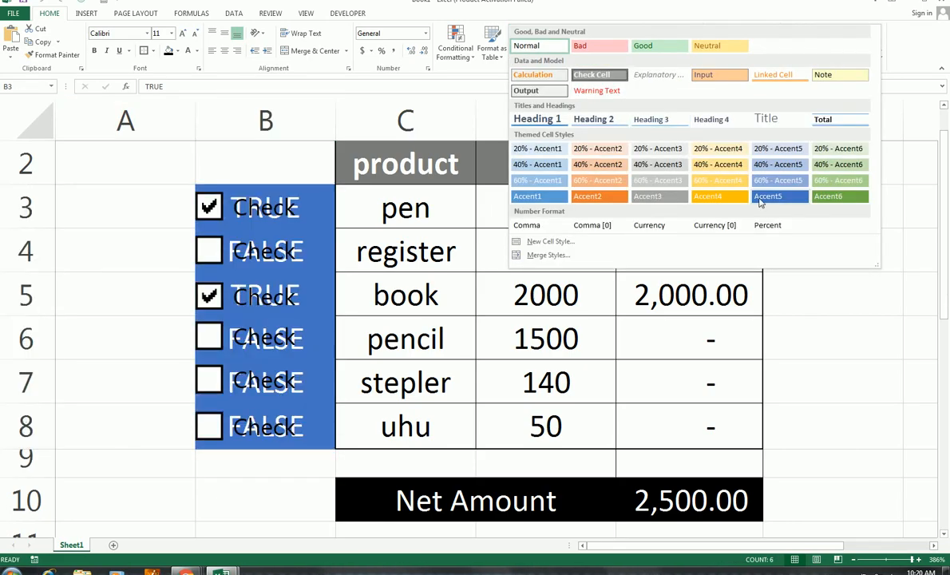
key(Escape)
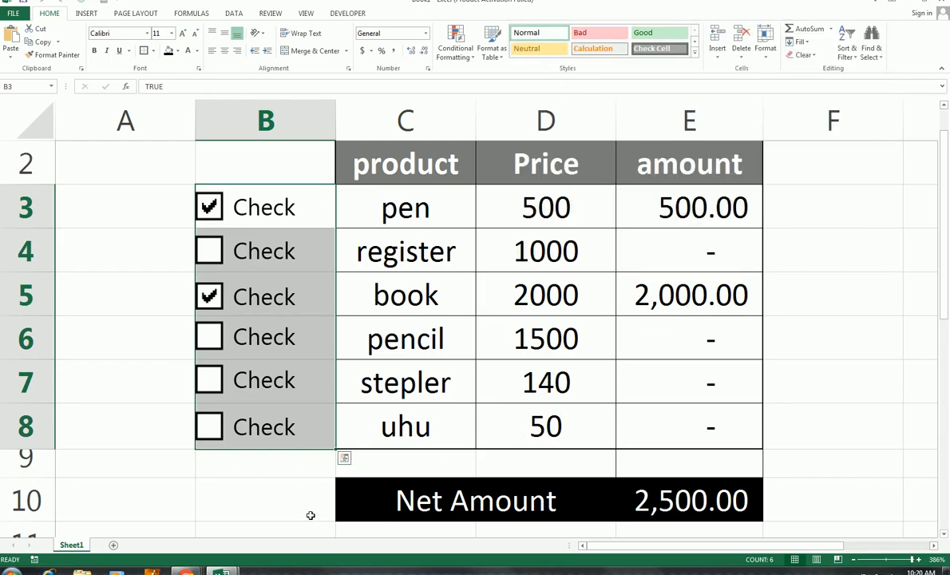
drag(139, 169, 274, 182)
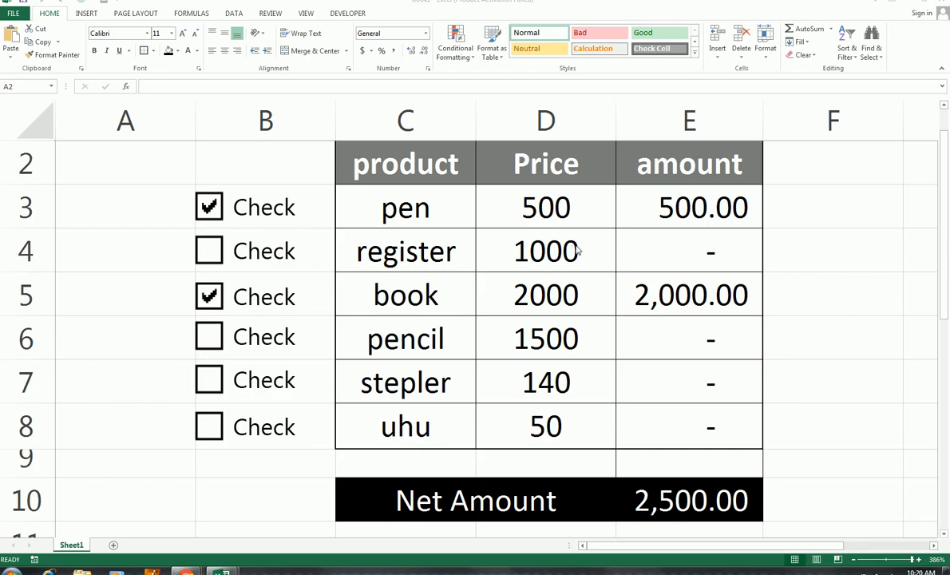
Switch to the Google Chrome window that has the YouTube channel page open
mouse_move(191, 571)
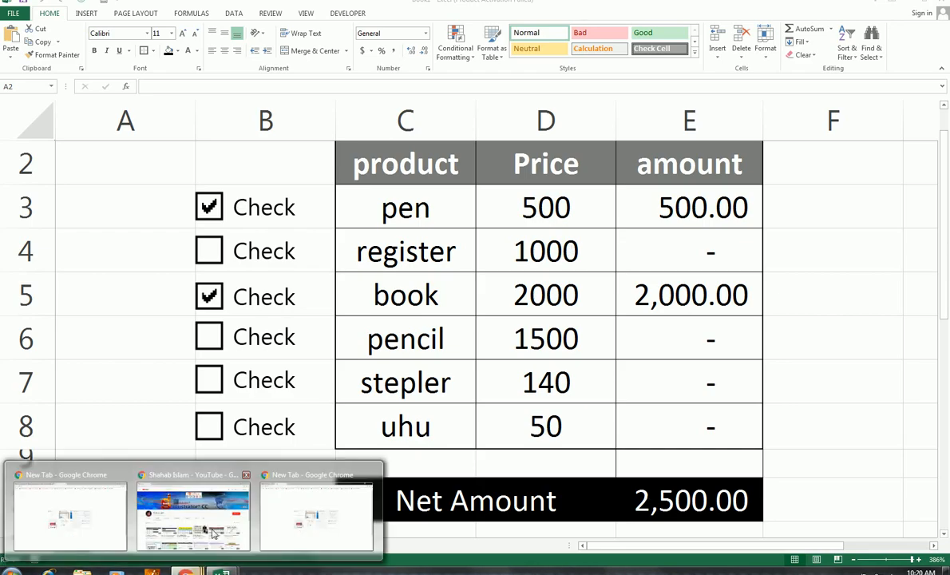
click(196, 503)
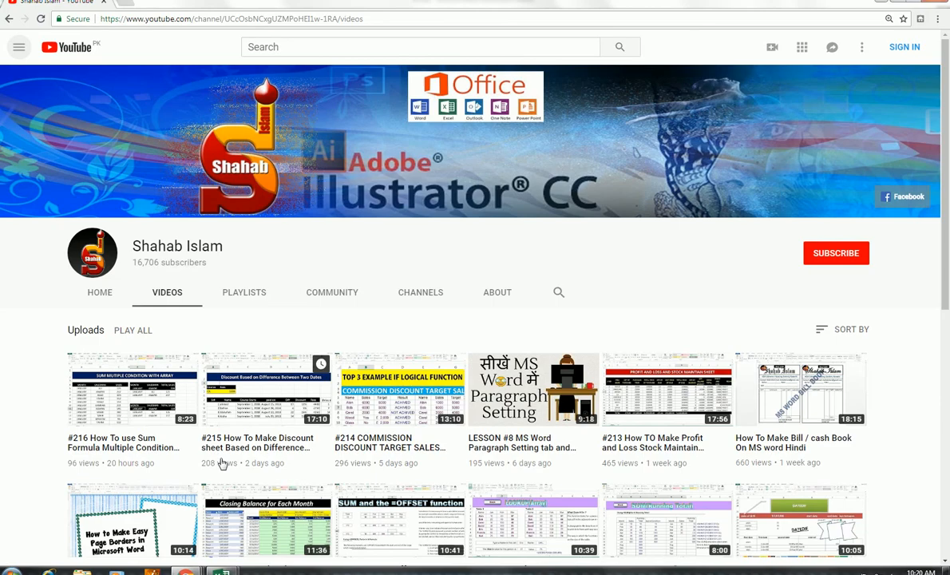